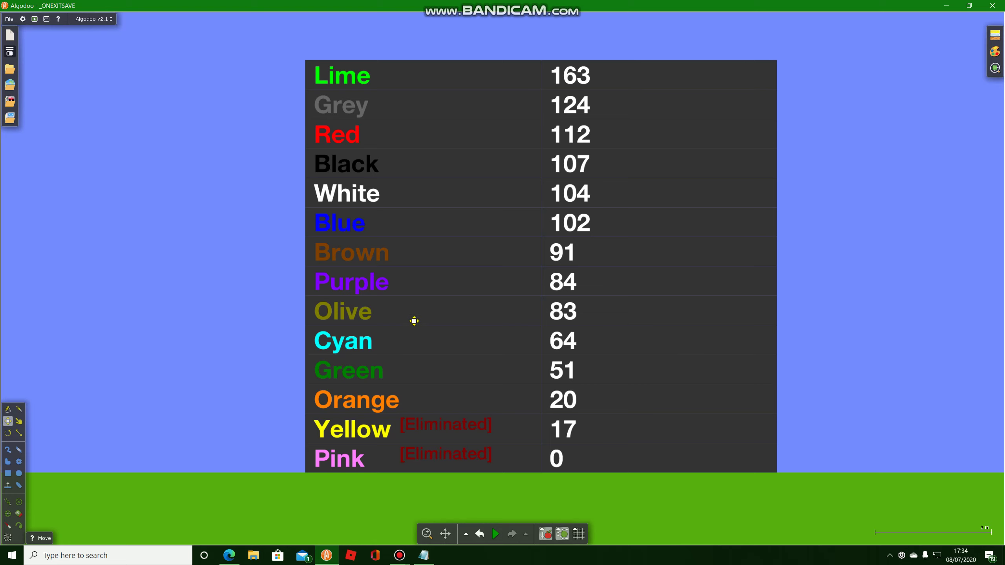
# Step: Switch to the browser showing the YouTube video 'Algodecathlon S2 Day 1!'
pyautogui.click(230, 556)
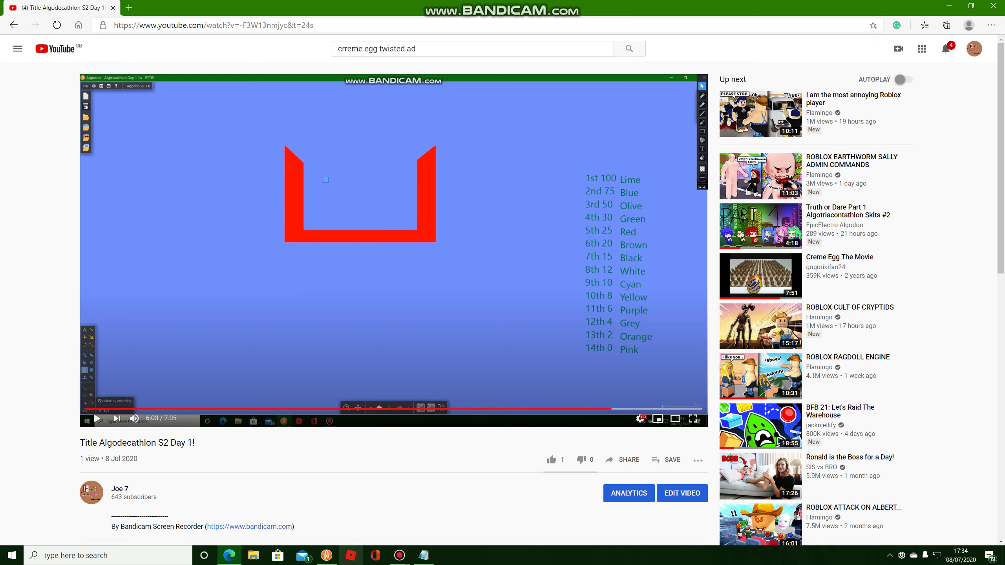
# Step: Return to Algodoo and restore its window to fill the screen
pyautogui.click(327, 556)
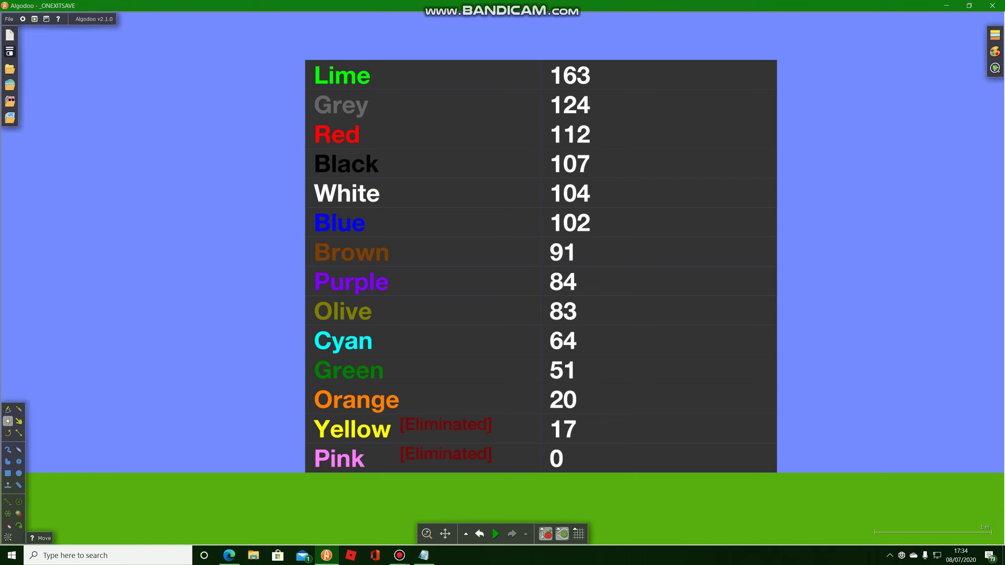
pyautogui.press('super+Down')
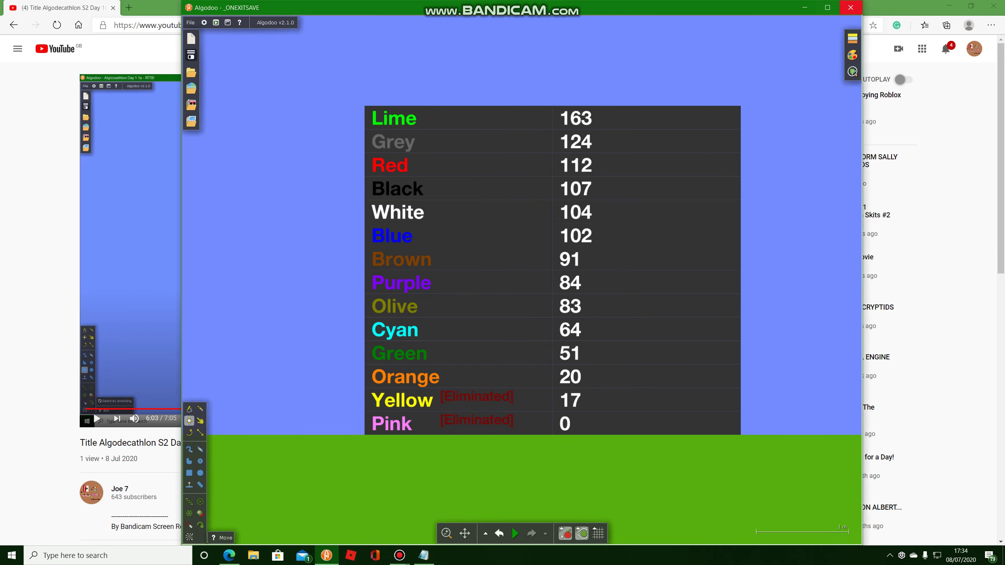
pyautogui.press('super+Up')
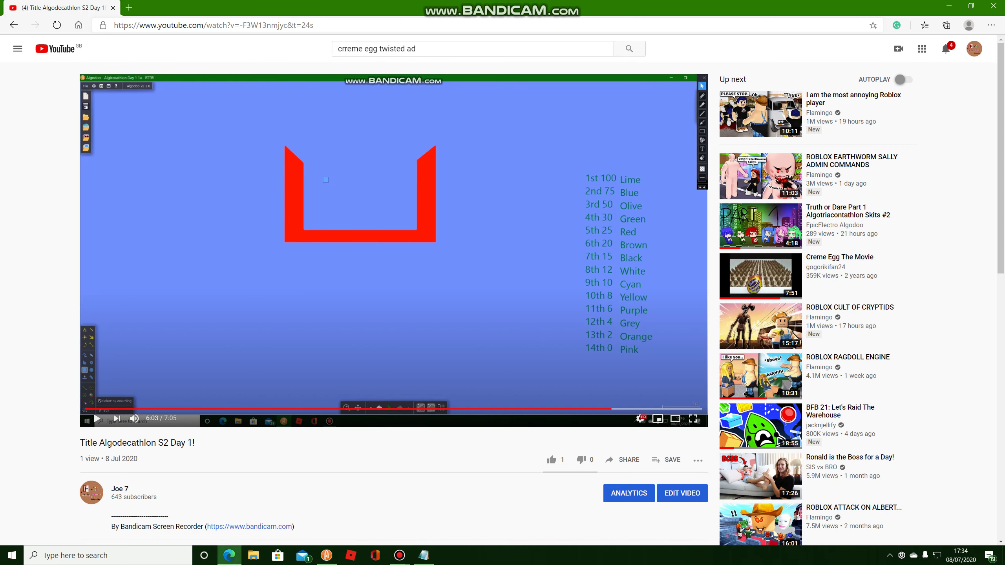
# Step: Back on YouTube, scroll through the notifications list, then close it
pyautogui.click(229, 555)
pyautogui.click(946, 48)
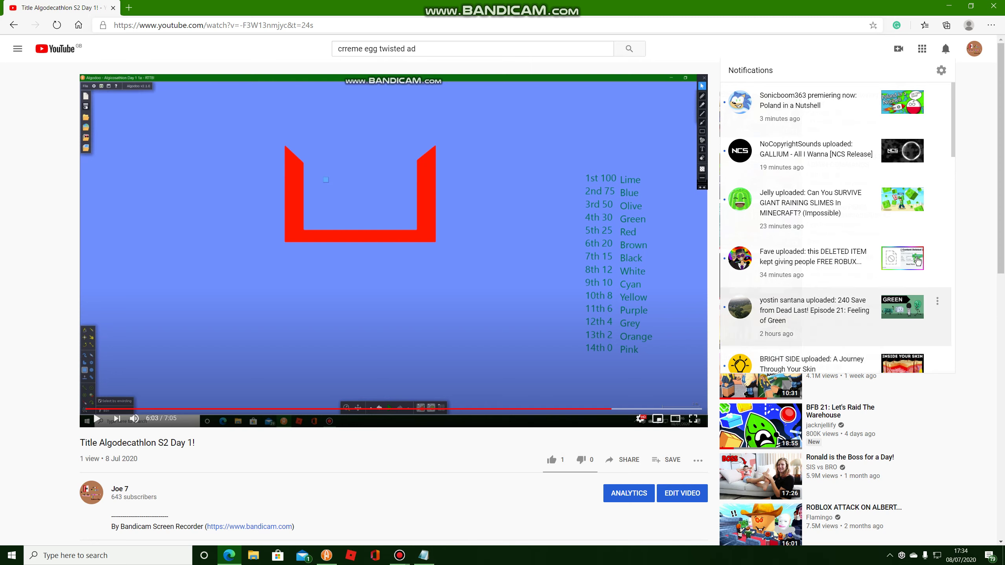
pyautogui.scroll(-5, 917, 278)
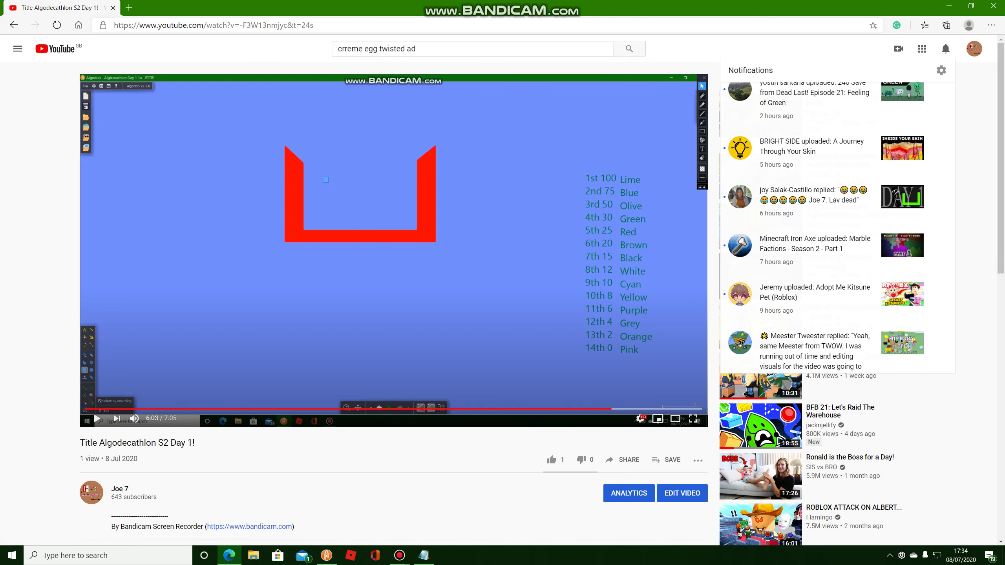
pyautogui.press('Escape')
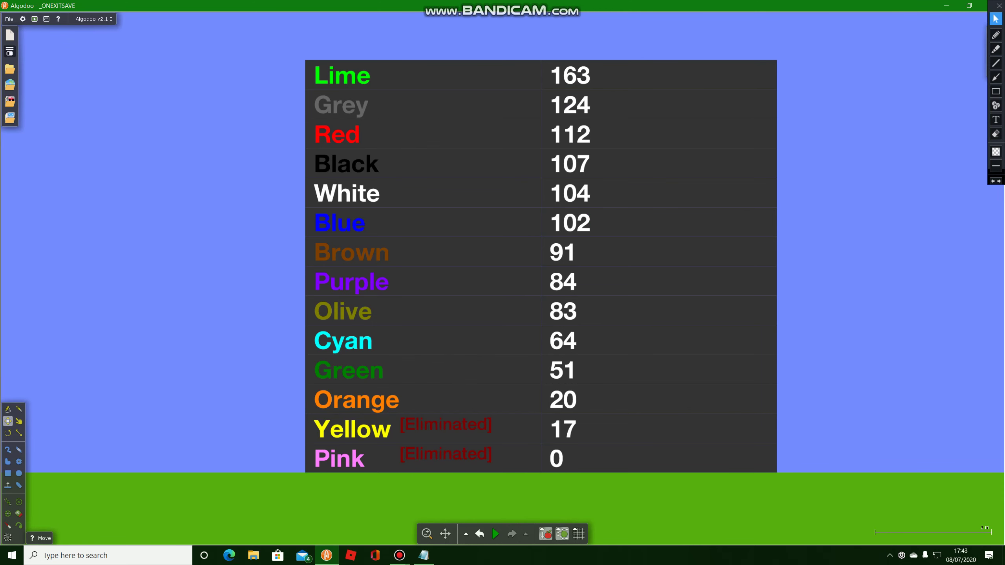
# Step: Place a yellow text label at the top right reading 'Memories Of Yellow:'
pyautogui.click(996, 119)
pyautogui.click(996, 152)
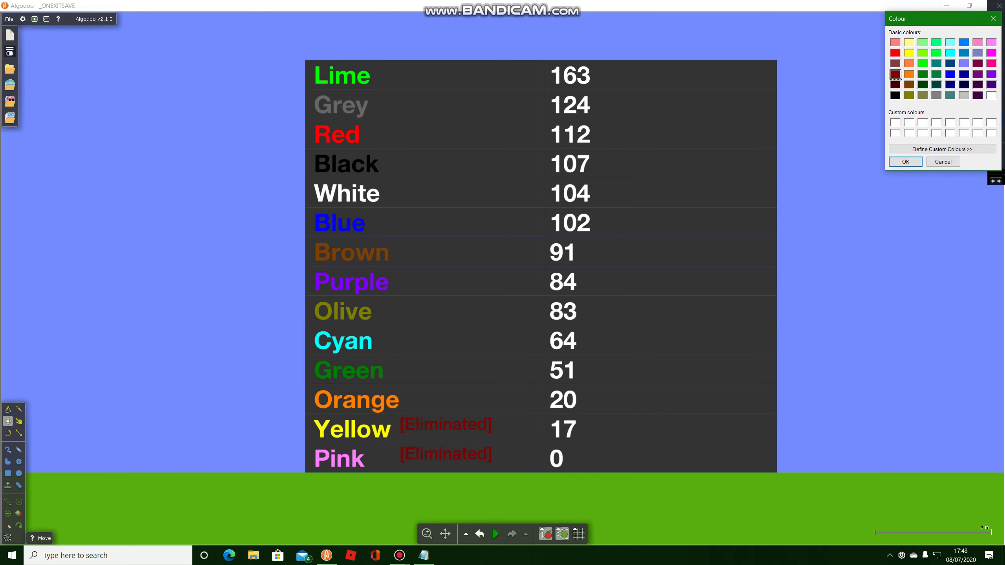
pyautogui.click(909, 52)
pyautogui.click(906, 161)
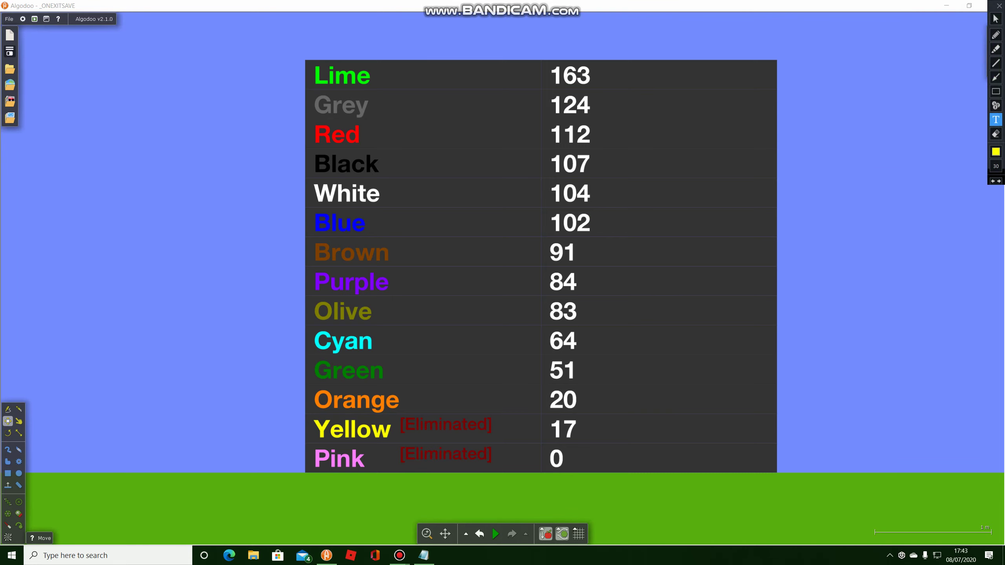
pyautogui.click(806, 44)
pyautogui.write('Memories Of')
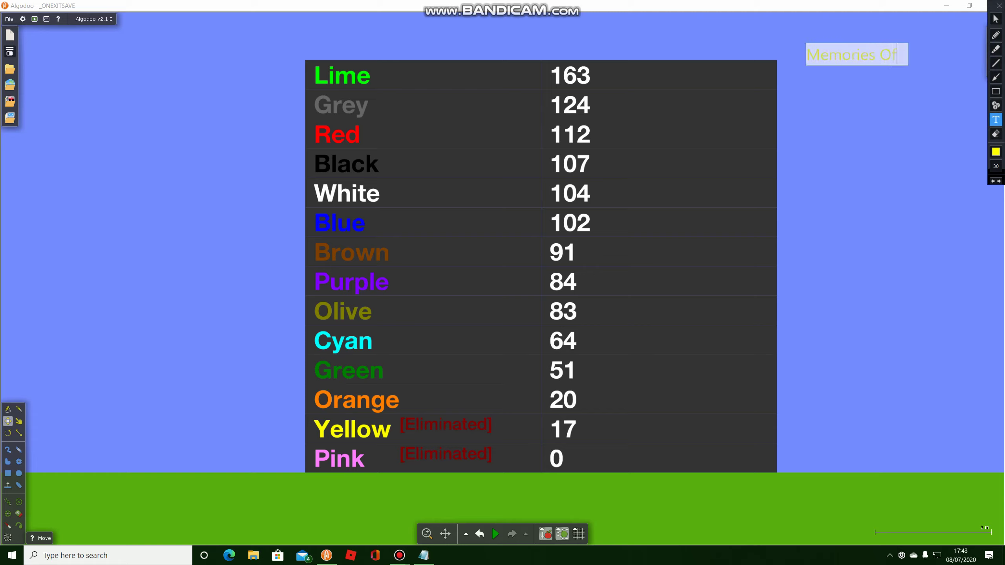
pyautogui.write(' Yellow:')
# Step: Add the lines 'IN RTTB, Yellow got 10th.', 'However, in BMX Cycling' and 'she got last place'
pyautogui.press('Return')
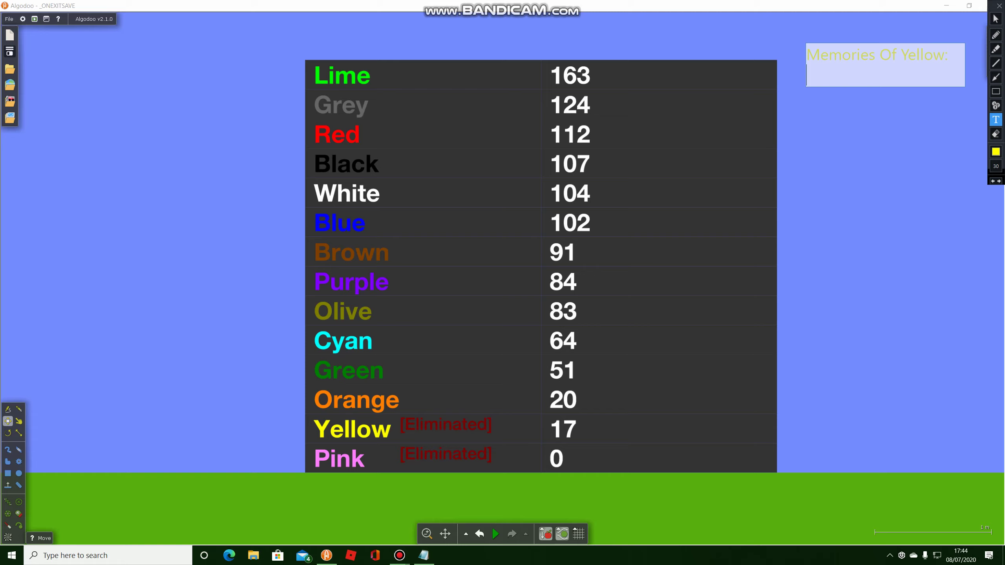
pyautogui.write('IN RTTB, ')
pyautogui.write('Yellow got ')
pyautogui.write('10th,')
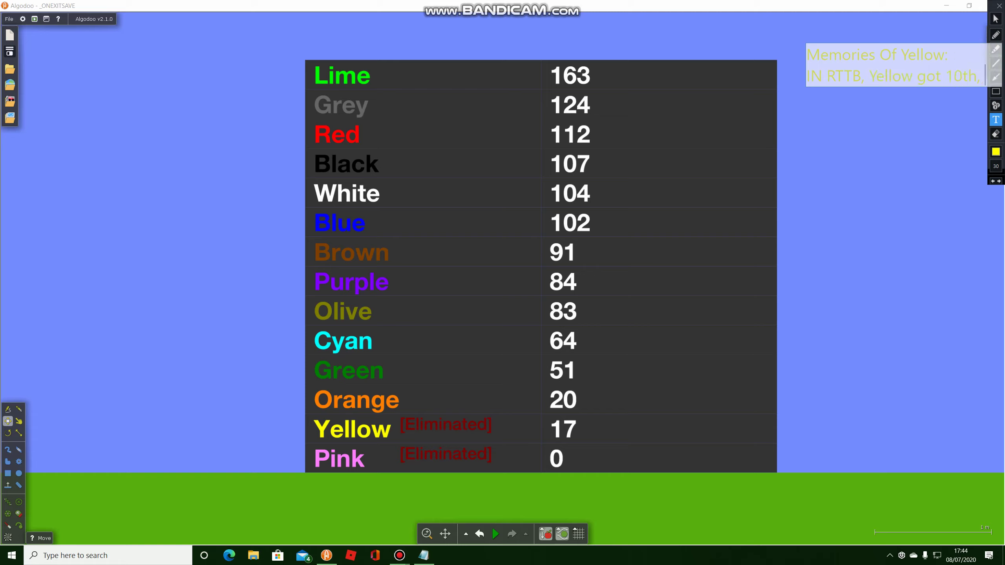
pyautogui.press('BackSpace')
pyautogui.press('BackSpace')
pyautogui.write('.')
pyautogui.press('Return')
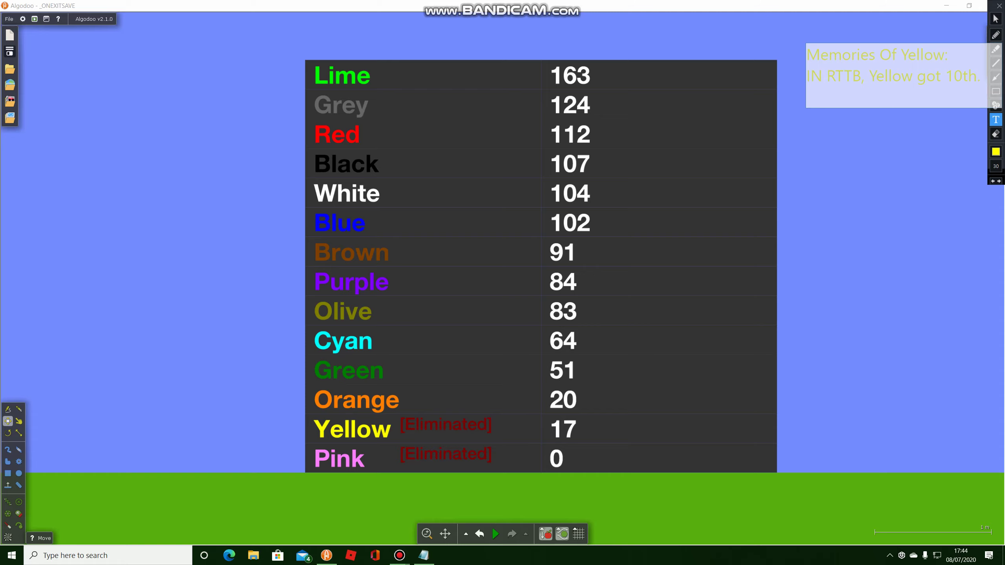
pyautogui.write('However, ')
pyautogui.write('in BM')
pyautogui.write('X Cycl')
pyautogui.write('ing')
pyautogui.press('Return')
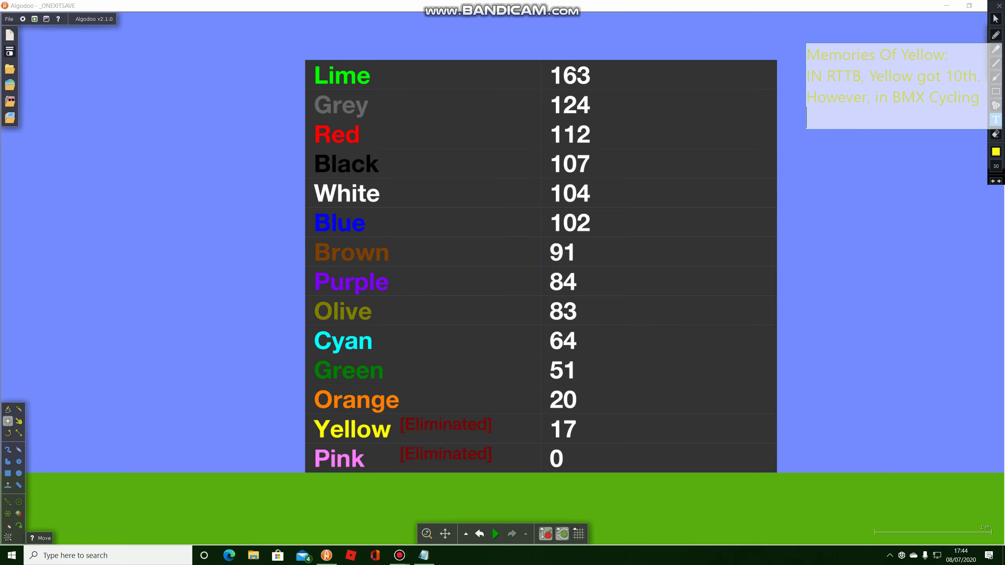
pyautogui.write('she got ')
pyautogui.write('last place')
# Step: Finish with 'so she fell 3 ranks and was eliminated.' and 'BYE YELLOW!', then deselect
pyautogui.press('Return')
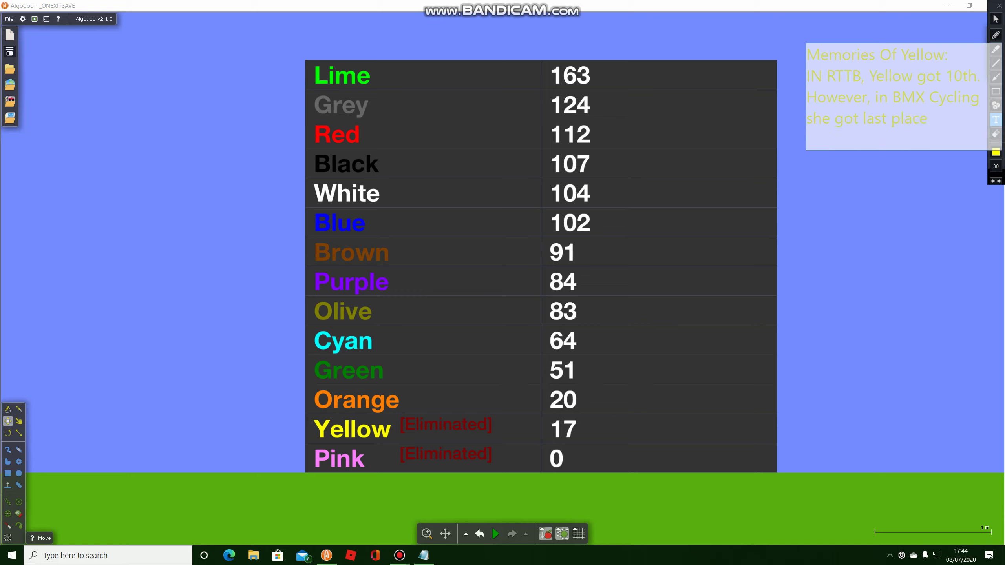
pyautogui.write('so shde')
pyautogui.press('BackSpace')
pyautogui.press('BackSpace')
pyautogui.write('e fell 3 ra')
pyautogui.write('nks and was')
pyautogui.write(' el')
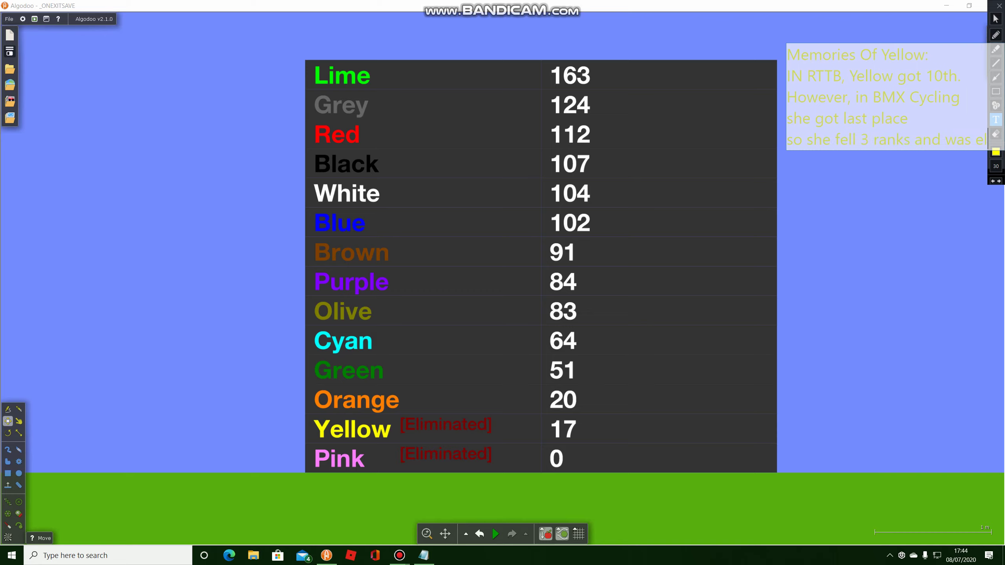
pyautogui.write('iminated.')
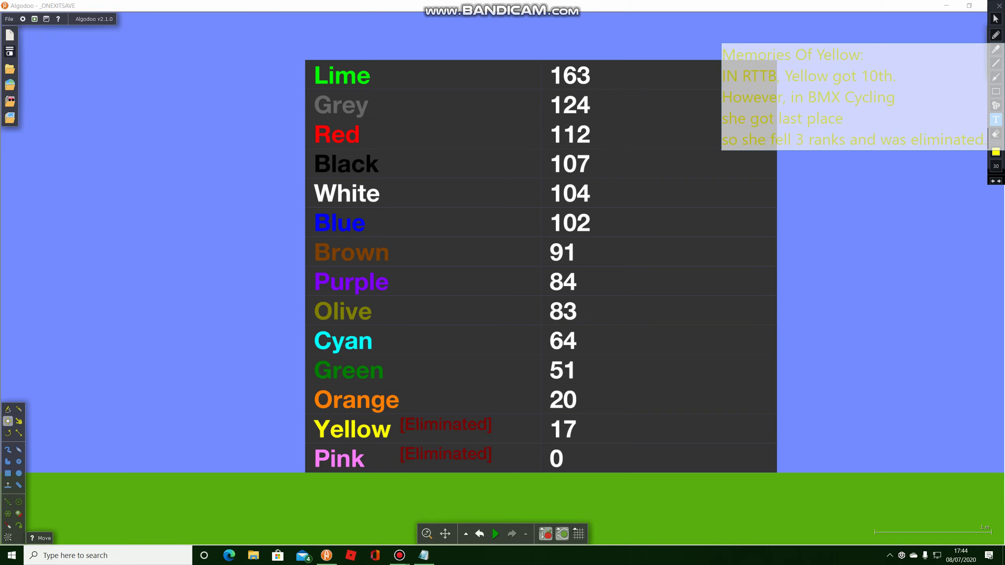
pyautogui.press('Return')
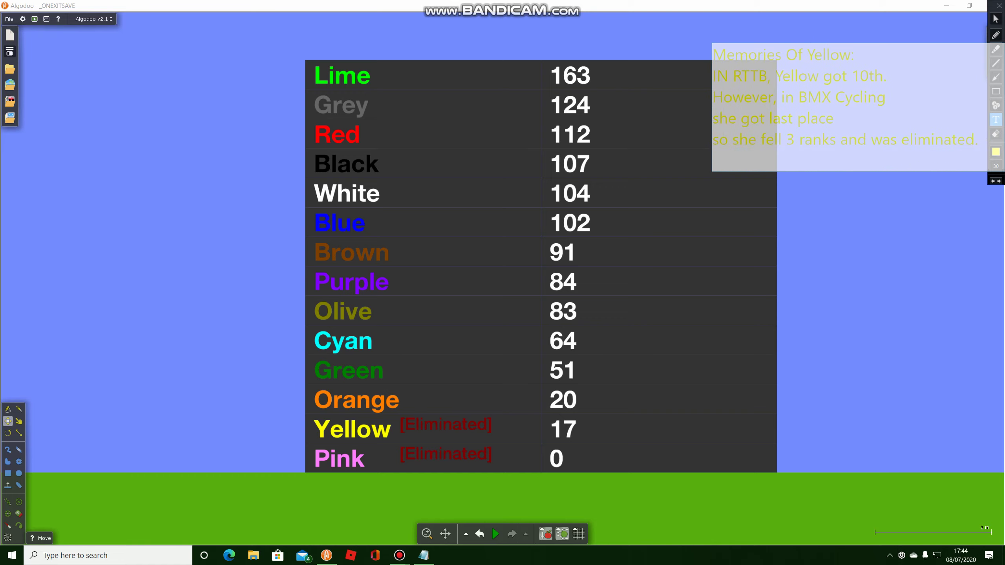
pyautogui.write('BYE YELLOW!')
pyautogui.click(848, 231)
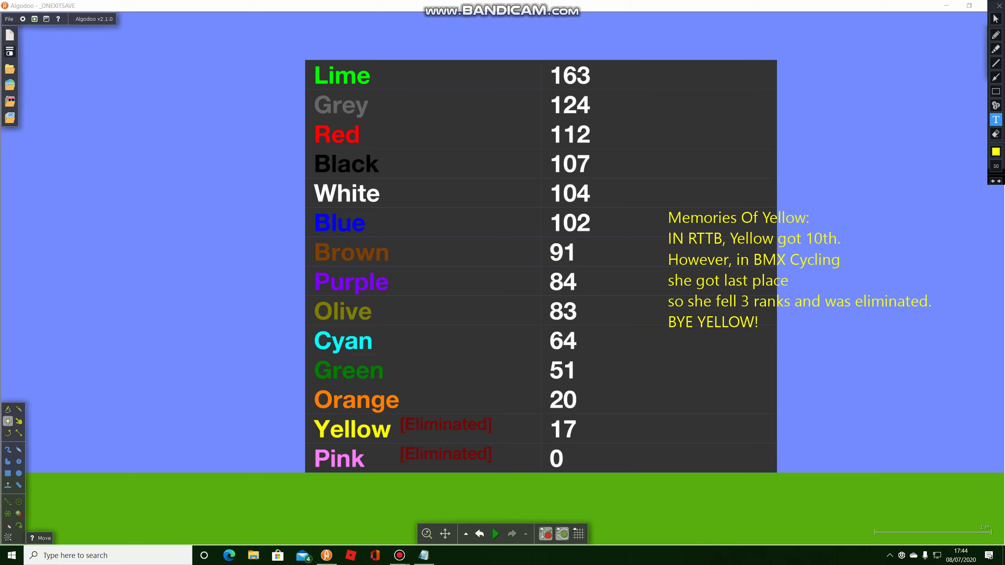
# Step: Erase the 'Memories Of Yellow' note with the Eraser, then go back to the select tool
pyautogui.click(996, 134)
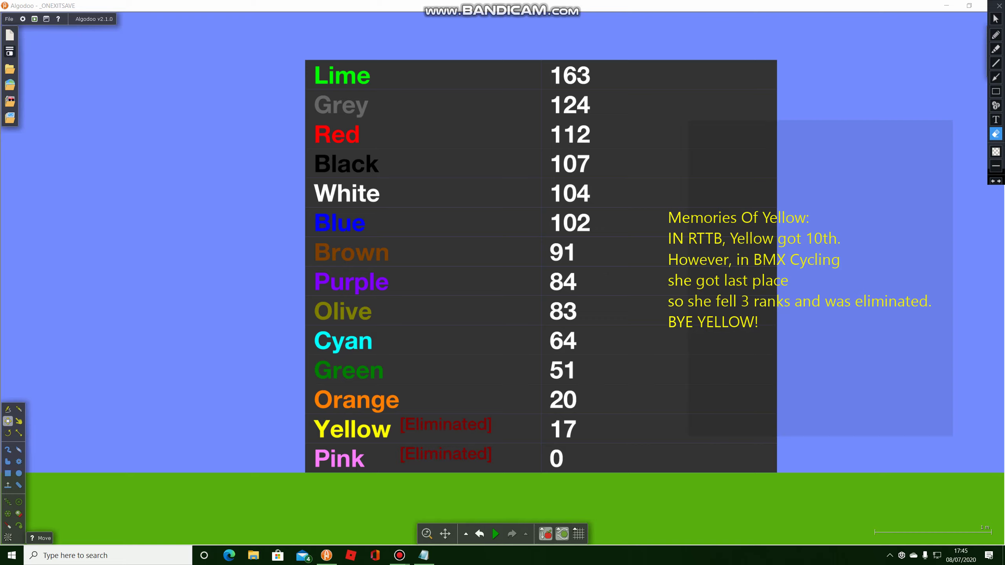
pyautogui.click(752, 270)
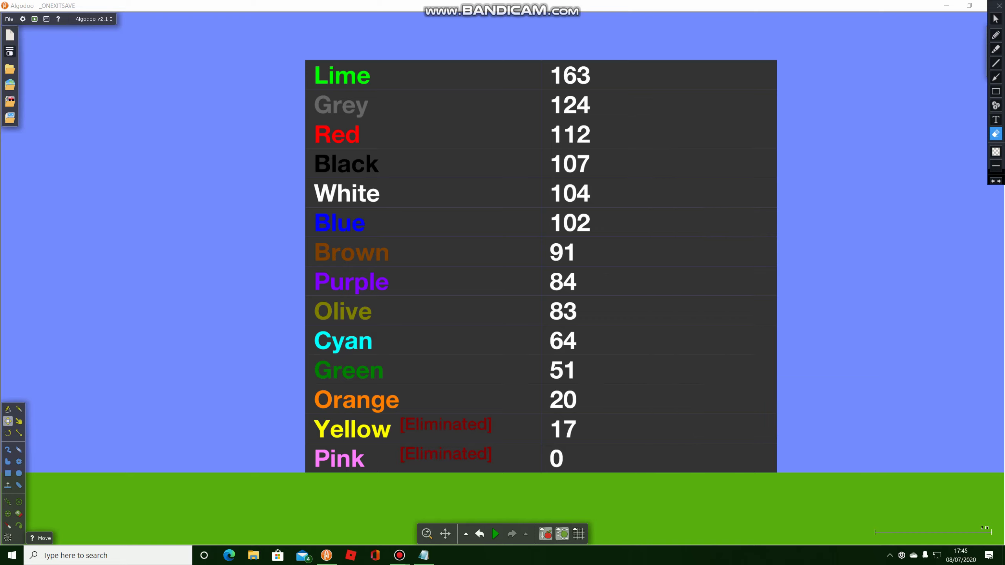
pyautogui.click(996, 19)
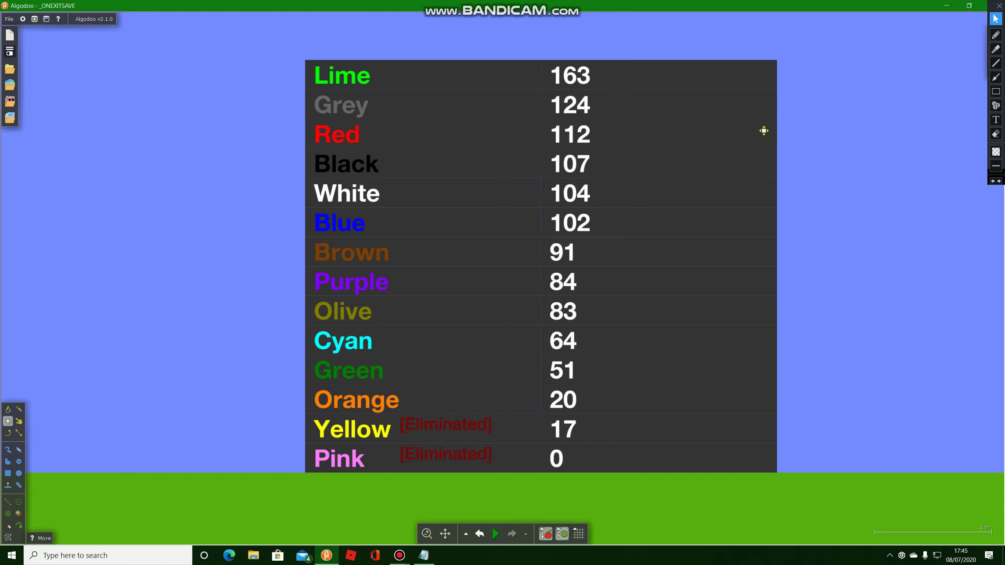
# Step: Box-select the score table pieces and reopen the My scenes browser
pyautogui.click(9, 68)
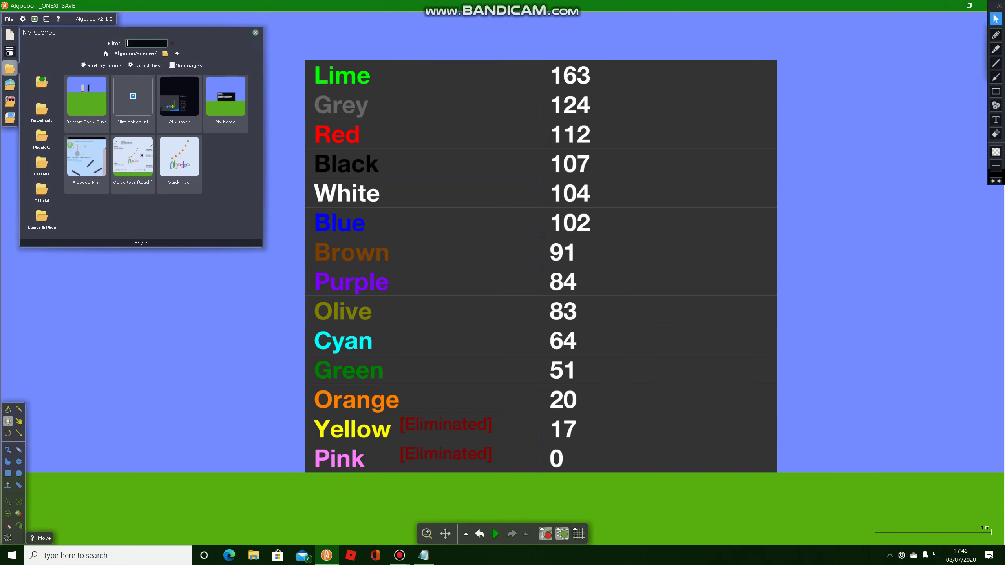
pyautogui.click(256, 32)
pyautogui.moveTo(273, 38); pyautogui.dragTo(934, 546)
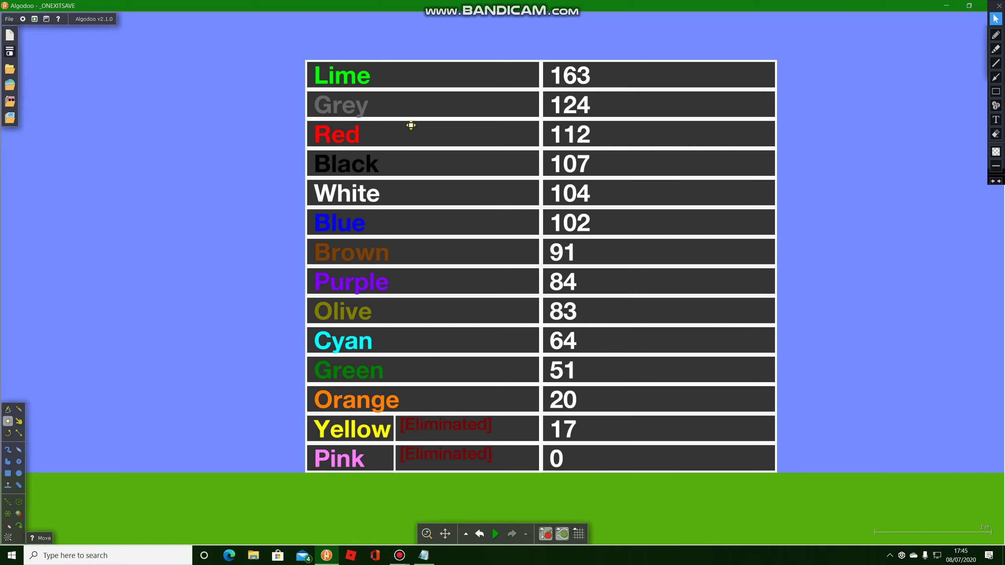
pyautogui.moveTo(417, 131)
pyautogui.mouseDown()
pyautogui.moveTo(68, 124)
pyautogui.moveTo(10, 101)
pyautogui.mouseUp()
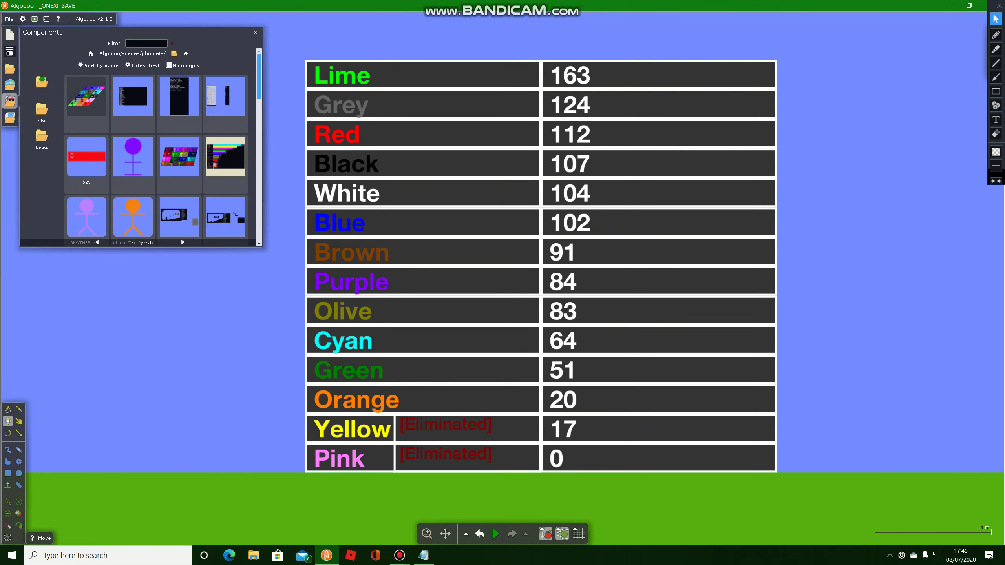
pyautogui.click(10, 101)
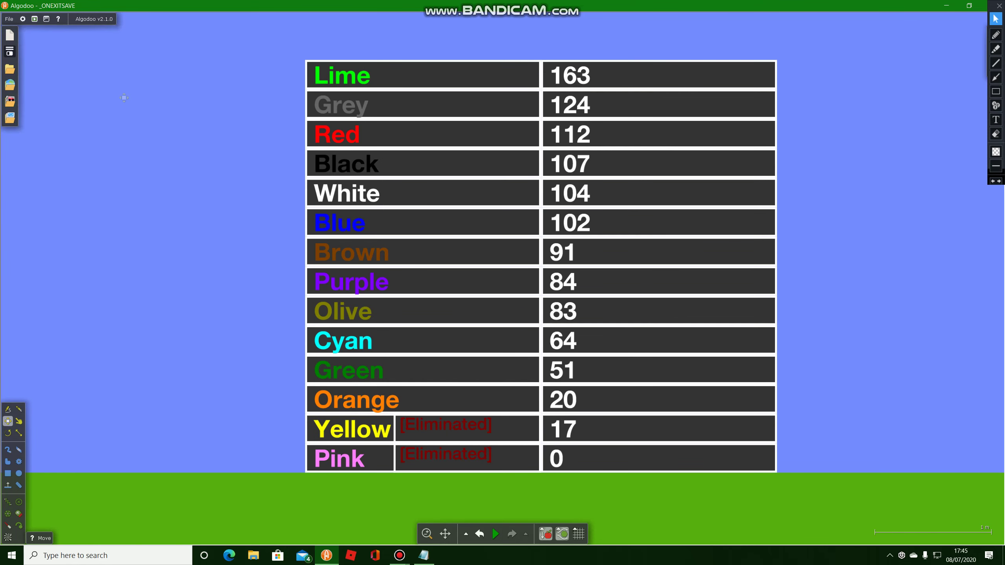
pyautogui.click(9, 68)
# Step: Load Elimination #1 and give the stickman density 100 and a pink colour
pyautogui.click(133, 97)
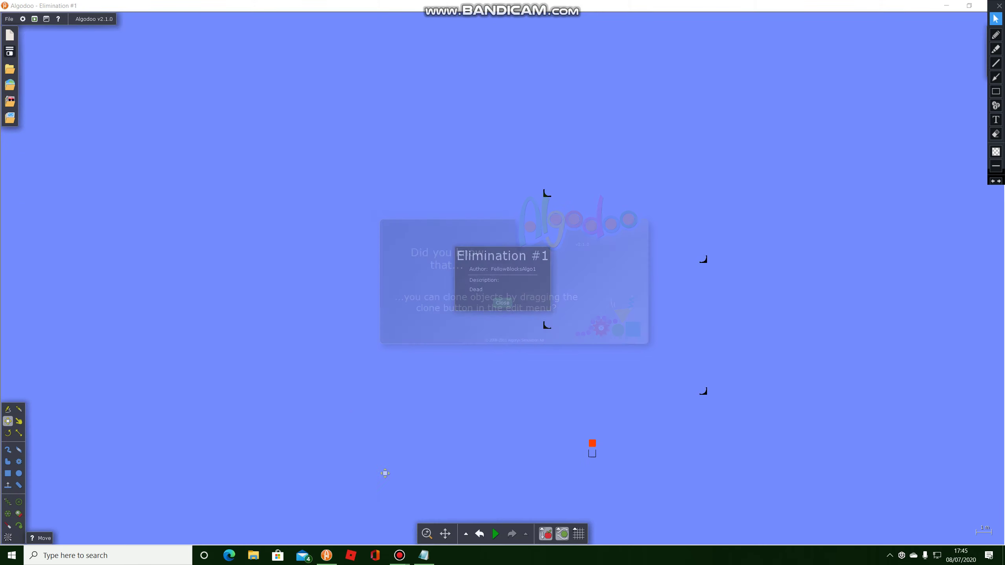
pyautogui.scroll(10, 570, 161)
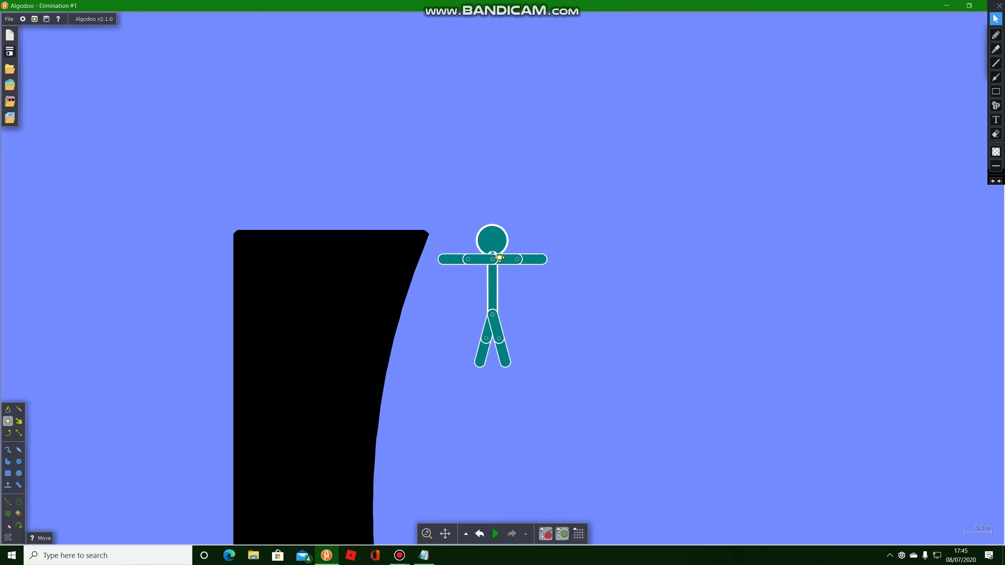
pyautogui.rightClick(491, 246)
pyautogui.moveTo(515, 339)
pyautogui.moveTo(628, 425); pyautogui.dragTo(723, 440)
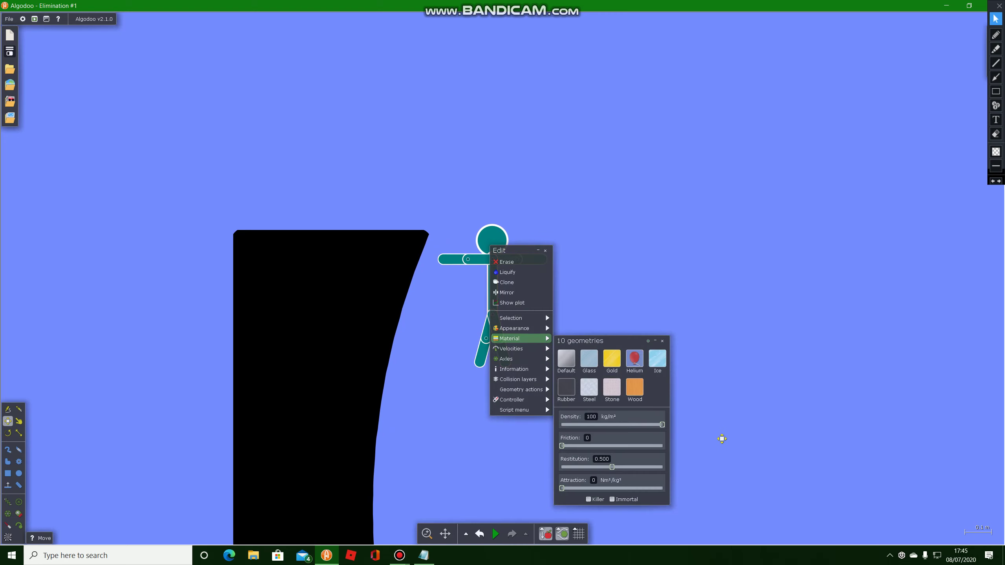
pyautogui.moveTo(514, 328)
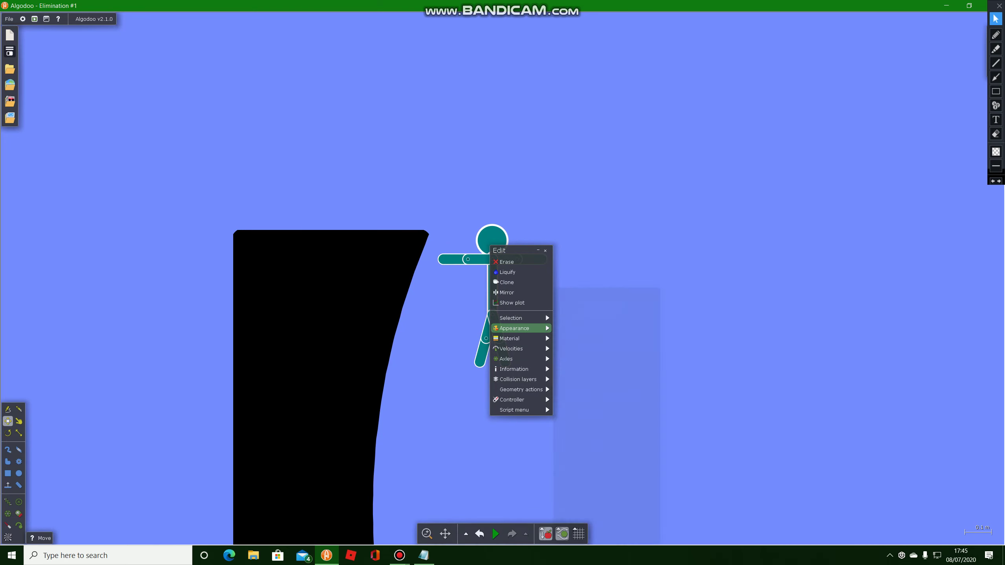
pyautogui.click(610, 358)
pyautogui.click(608, 301)
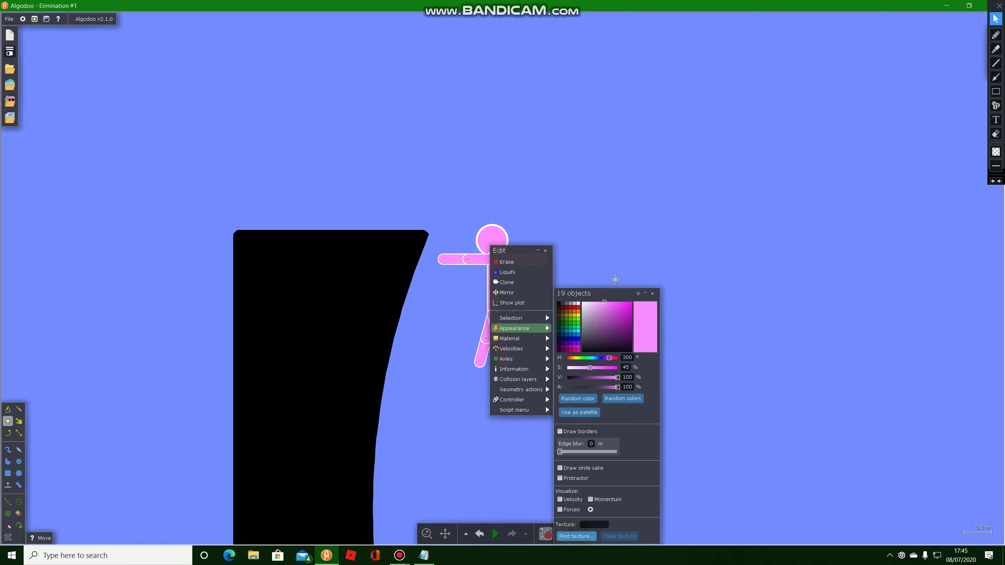
pyautogui.click(613, 265)
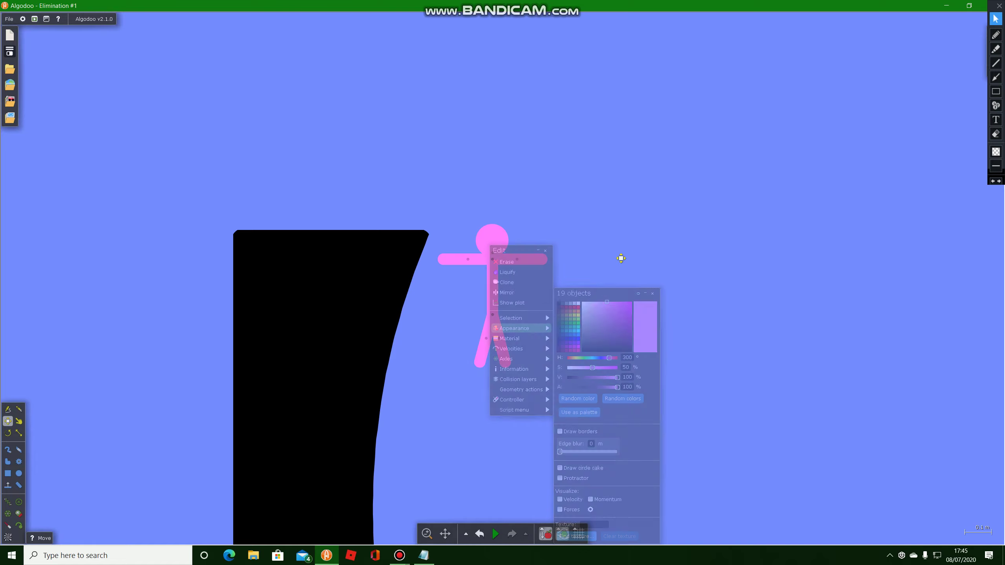
# Step: Test-drop the pink stickman into the lava, rewind it, and reselect it
pyautogui.moveTo(612, 187)
pyautogui.mouseDown()
pyautogui.moveTo(372, 440)
pyautogui.moveTo(383, 453)
pyautogui.mouseUp()
pyautogui.press('space')
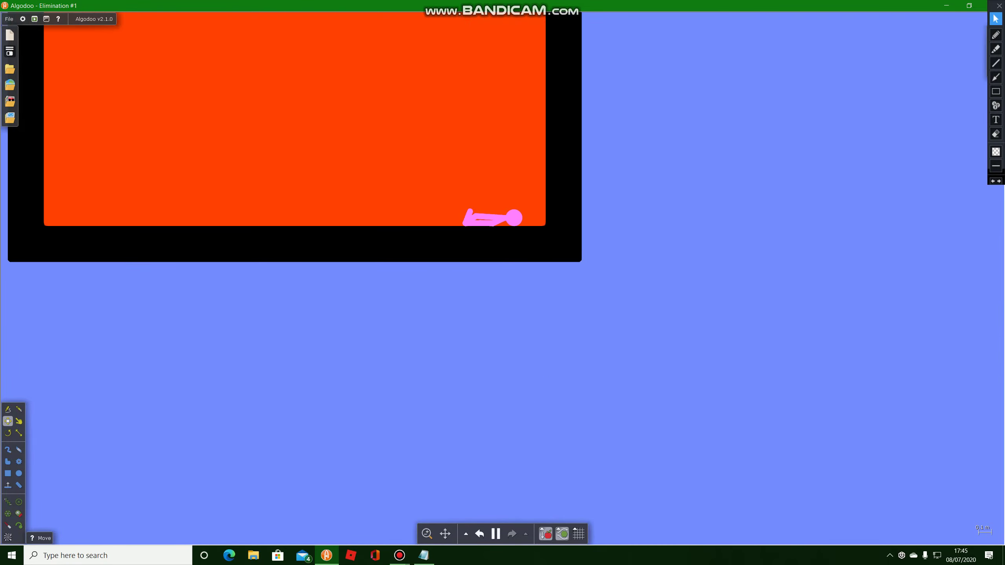
pyautogui.hotkey('ctrl', 'z')
pyautogui.moveTo(619, 91); pyautogui.dragTo(381, 379)
# Step: Duplicate the stickman and place the copy on the cliff top
pyautogui.hotkey('ctrl', 'c')
pyautogui.hotkey('ctrl', 'v')
pyautogui.scroll(-5, 433, 150)
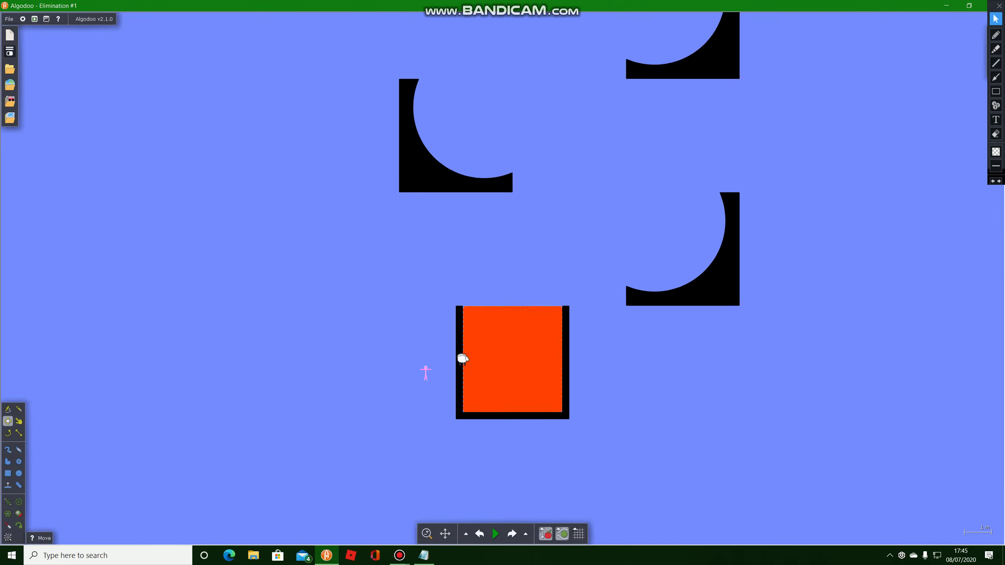
pyautogui.scroll(4, 460, 355)
pyautogui.click(554, 224)
pyautogui.scroll(-5, 433, 511)
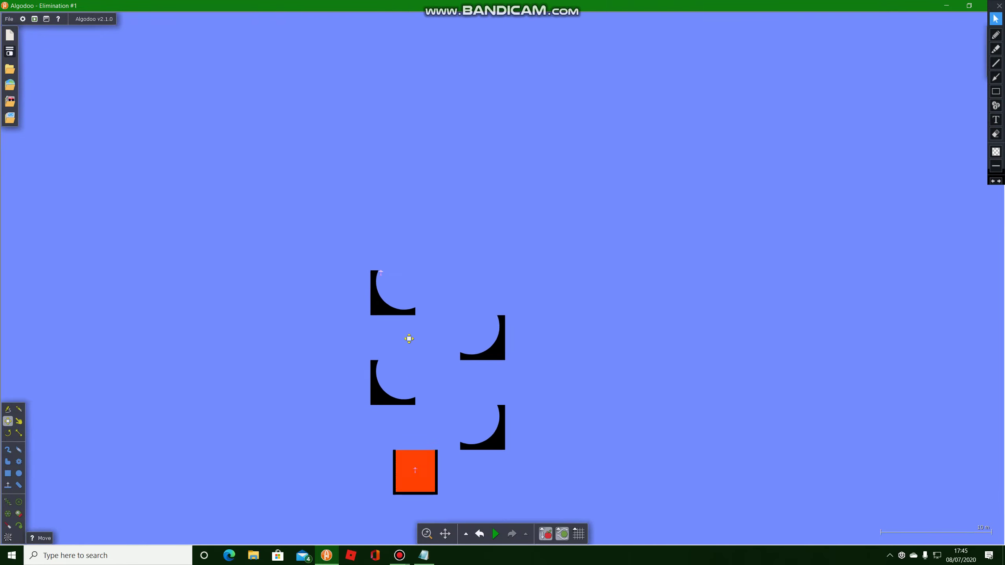
pyautogui.scroll(5, 404, 204)
pyautogui.scroll(6, 388, 253)
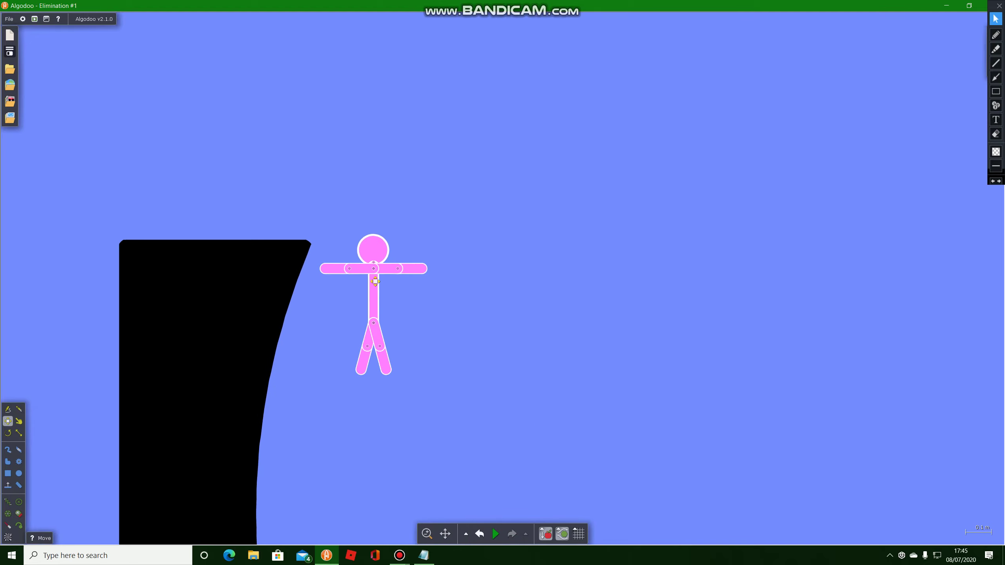
# Step: Colour the copy yellow and run the simulation so it tumbles off
pyautogui.rightClick(392, 250)
pyautogui.moveTo(416, 332)
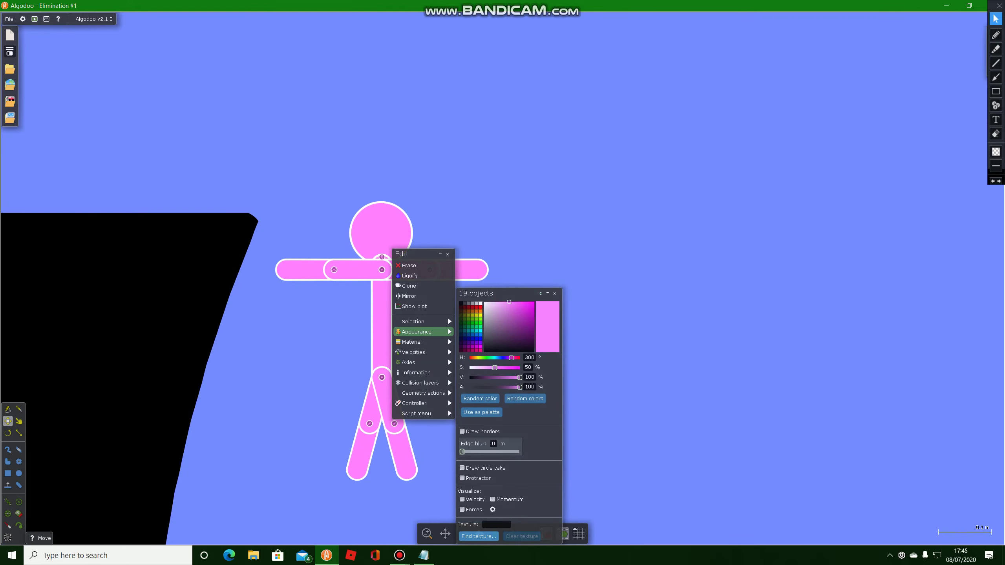
pyautogui.click(480, 315)
pyautogui.scroll(-3, 689, 158)
pyautogui.press('space')
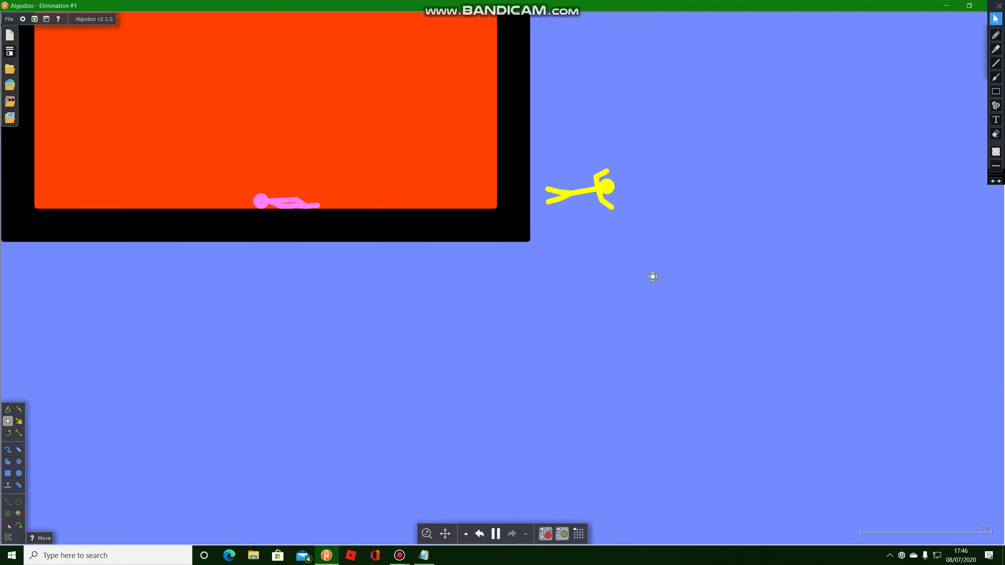
# Step: Lift the yellow stickman with the Drag tool and let it sink beside the pink one
pyautogui.scroll(-5, 499, 491)
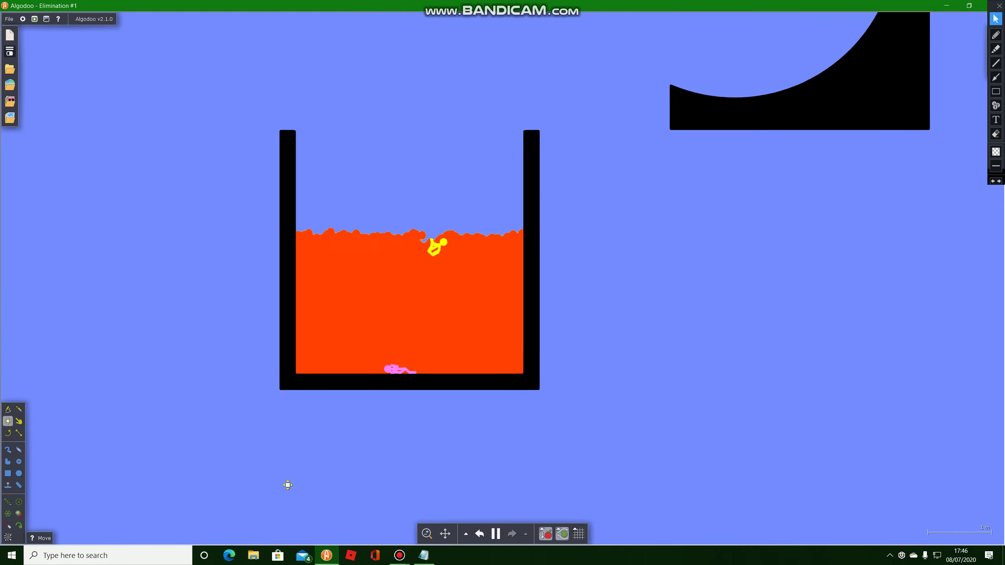
pyautogui.scroll(2, 456, 270)
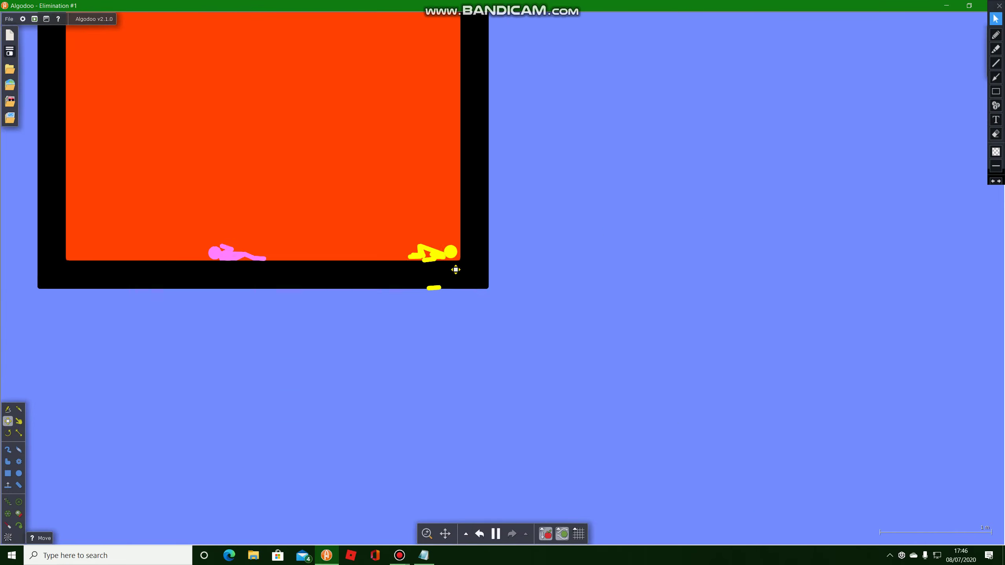
pyautogui.rightClick(687, 188)
pyautogui.press('d')
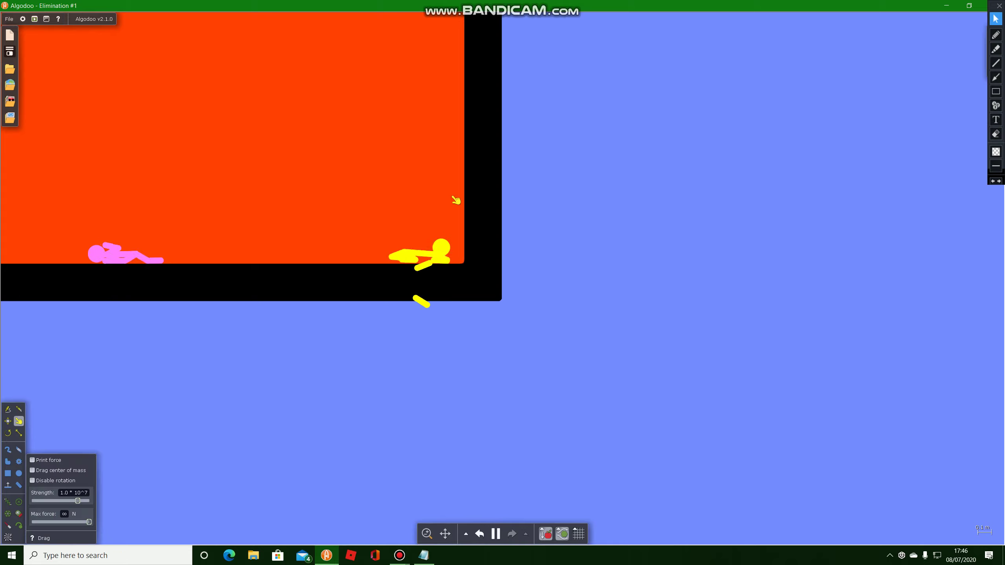
pyautogui.moveTo(439, 248)
pyautogui.mouseDown()
pyautogui.moveTo(353, 105)
pyautogui.moveTo(345, 131)
pyautogui.mouseUp()
pyautogui.click(996, 120)
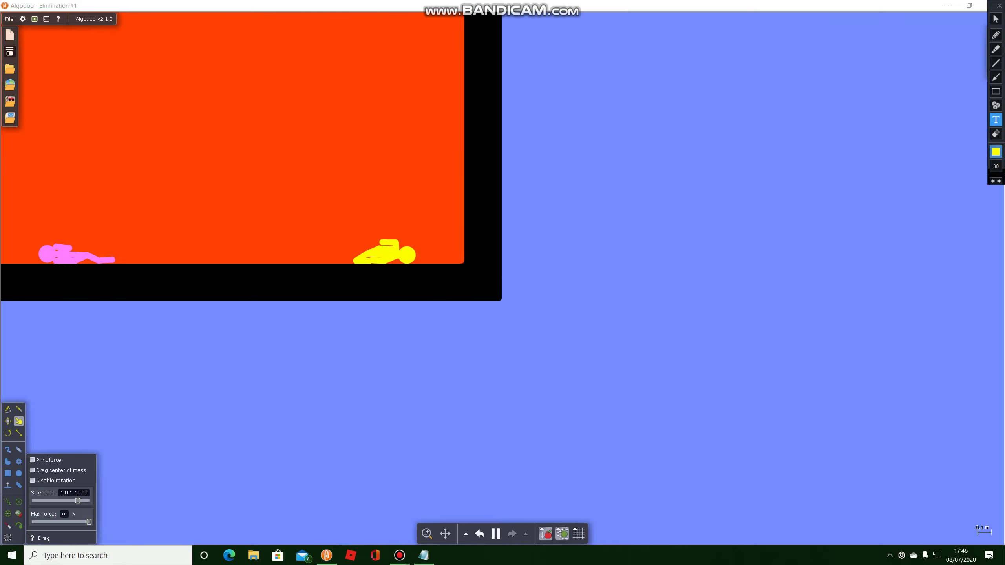
# Step: Add the pink 'Goodbye Pink.' caption by the lava, then open the custom colours for yellow
pyautogui.click(996, 152)
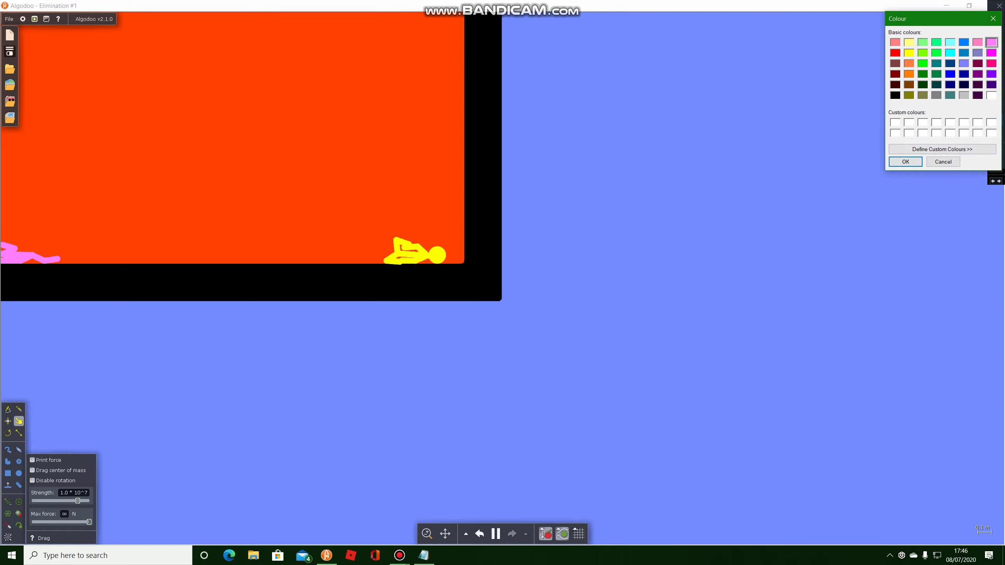
pyautogui.press('Return')
pyautogui.write('Goodbye Pink.')
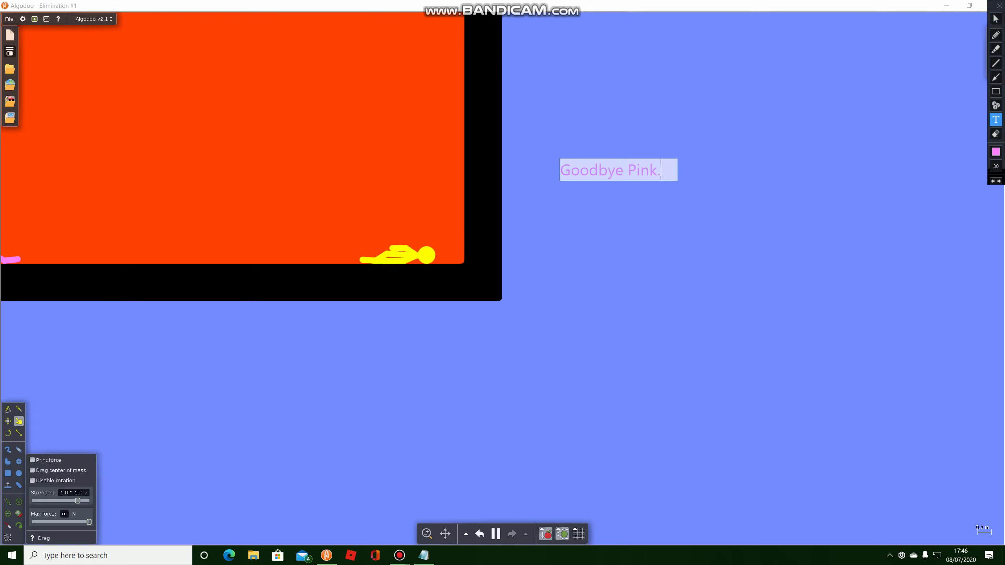
pyautogui.press('Escape')
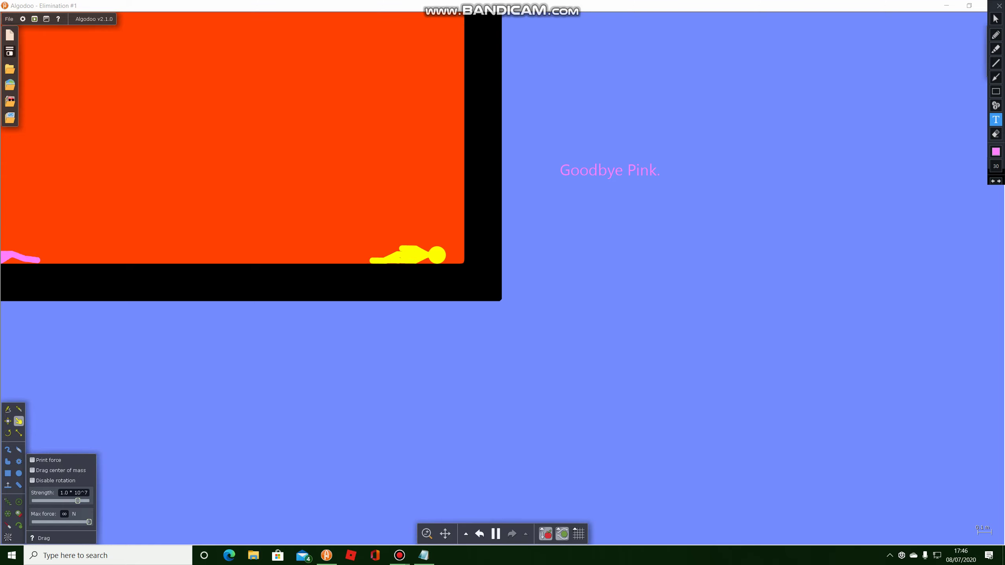
pyautogui.click(996, 152)
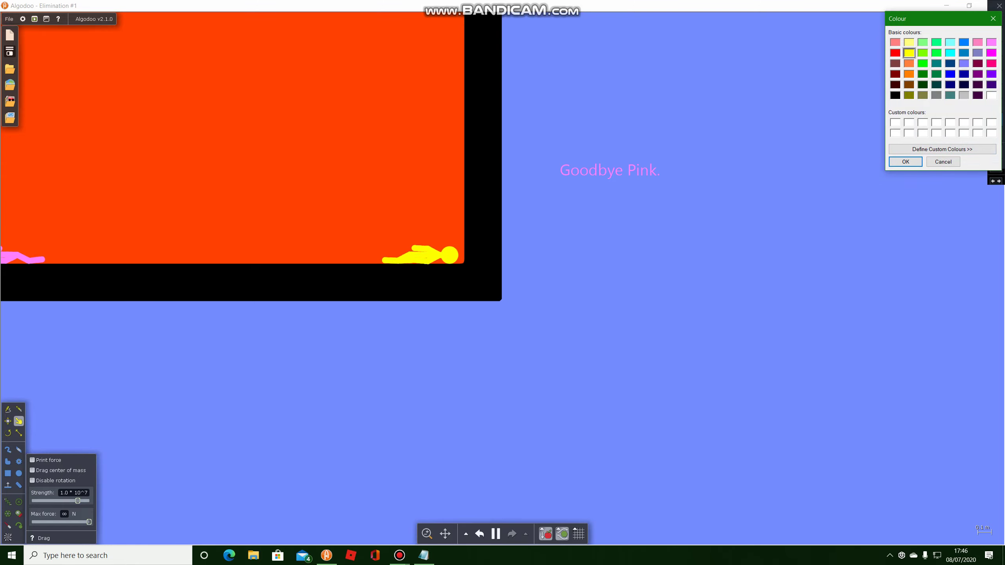
pyautogui.click(942, 149)
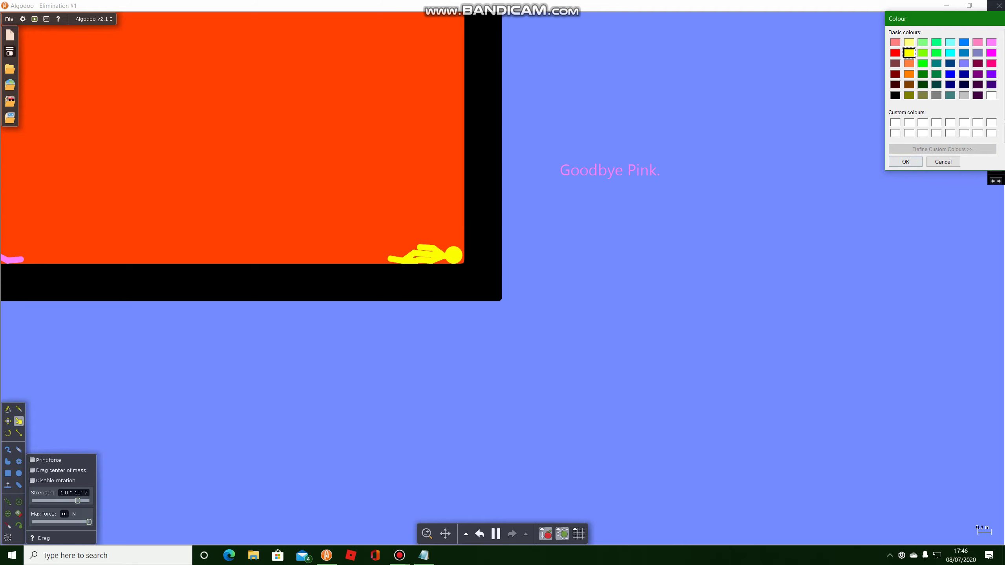
# Step: Place the yellow 'Goodbye Yellow.' caption directly under 'Goodbye Pink.', keeping yellow as its colour
pyautogui.click(906, 162)
pyautogui.write('Goodbye Yellow.')
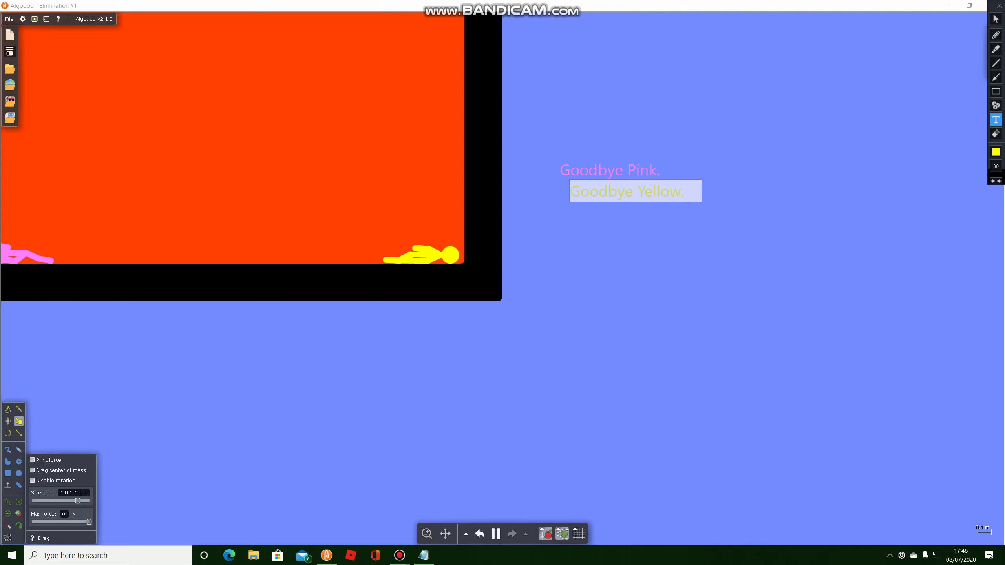
pyautogui.moveTo(692, 184); pyautogui.dragTo(681, 185)
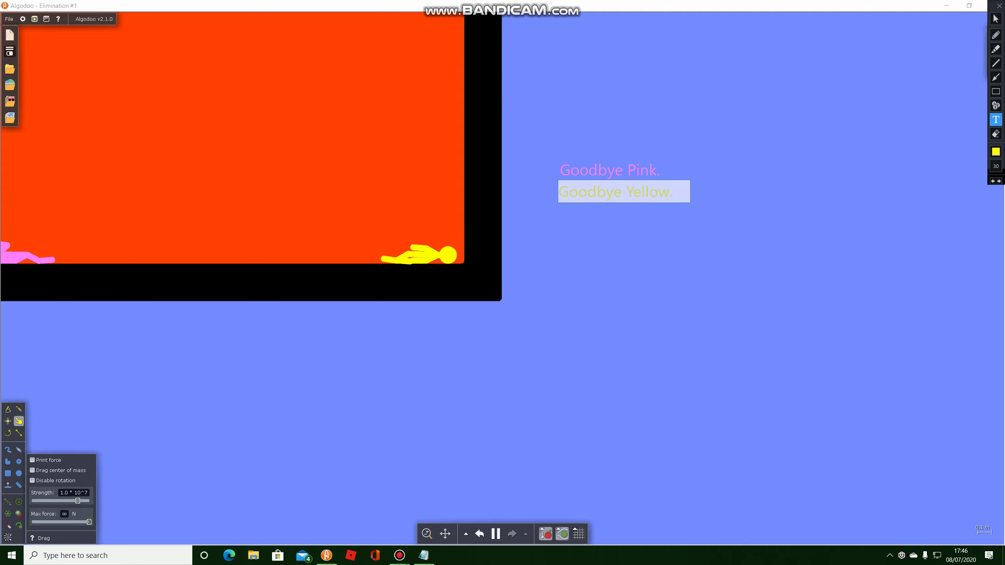
pyautogui.press('Escape')
pyautogui.click(996, 151)
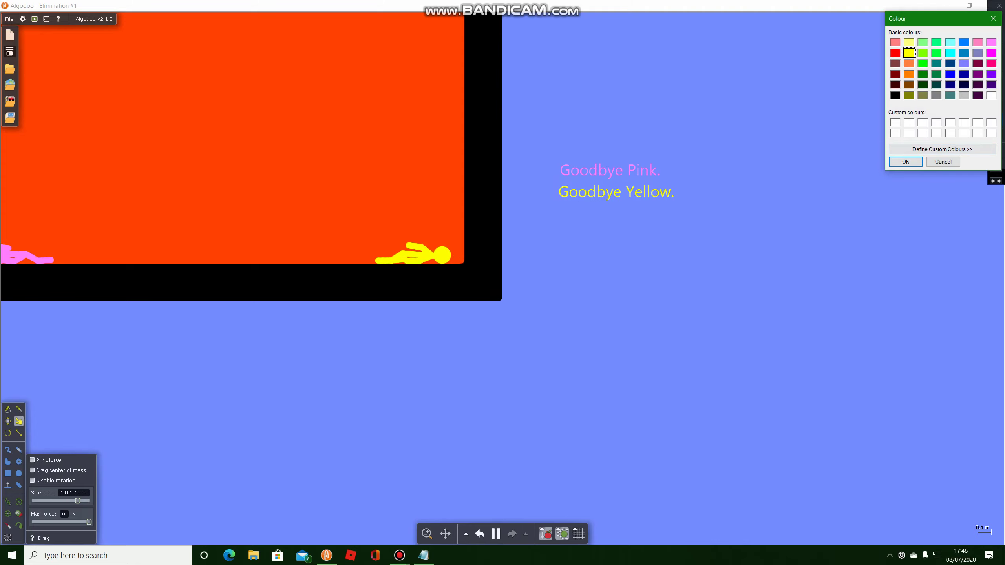
pyautogui.click(943, 161)
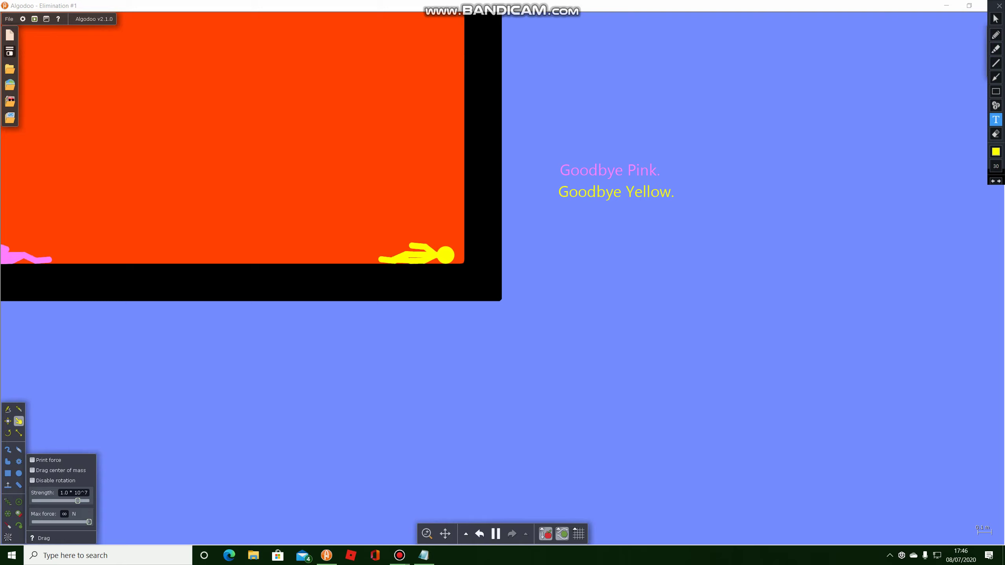
# Step: Zoom onto the lava tank and drag the pink stickman up from the lava floor toward the captions
pyautogui.click(996, 19)
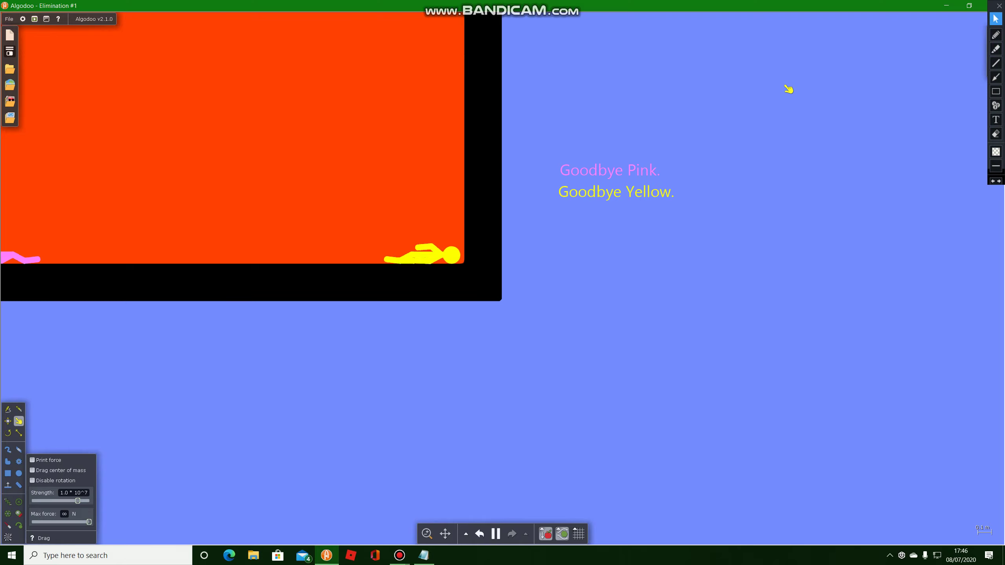
pyautogui.scroll(-15, 787, 89)
pyautogui.scroll(8, 574, 186)
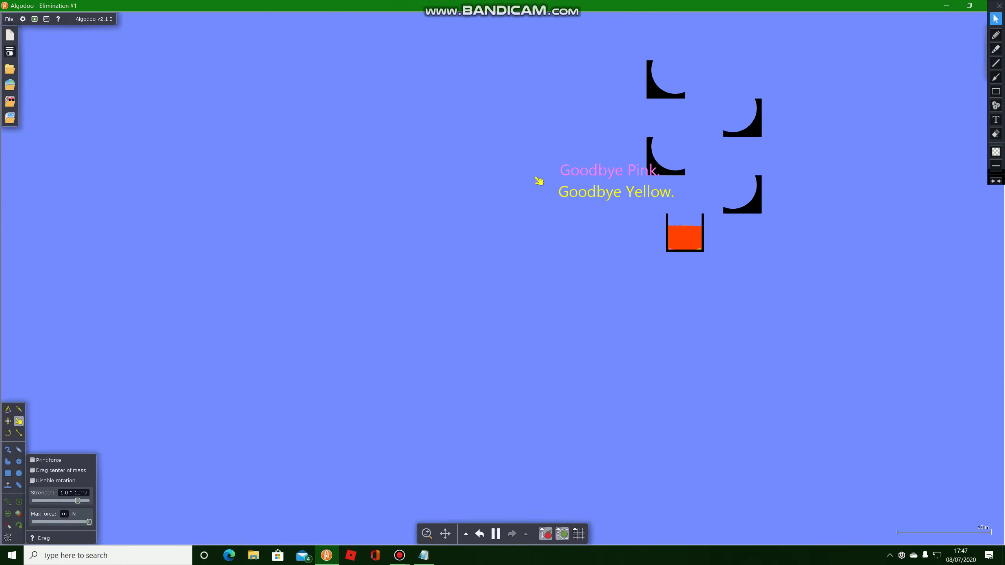
pyautogui.scroll(-4, 673, 221)
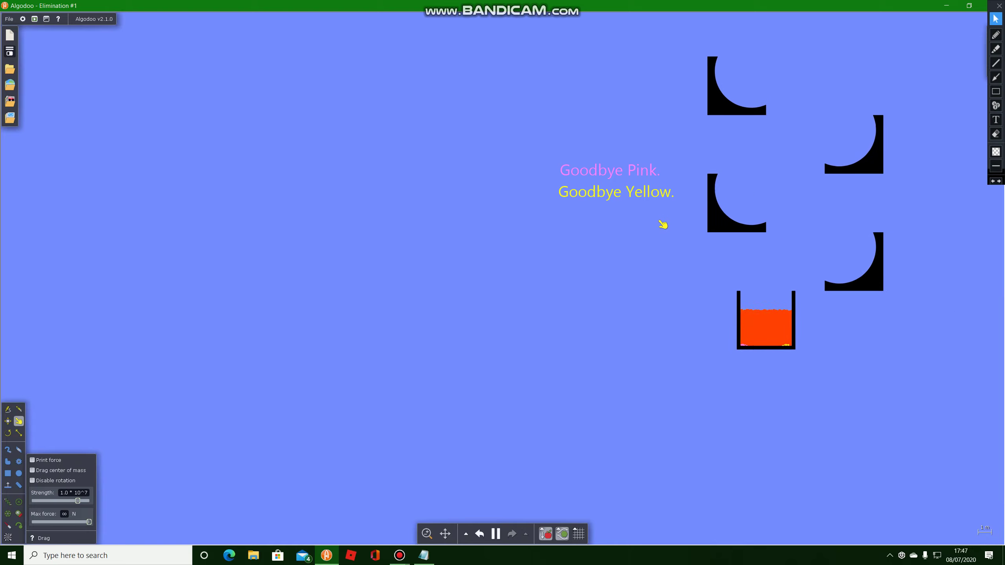
pyautogui.scroll(5, 781, 343)
pyautogui.scroll(8, 840, 387)
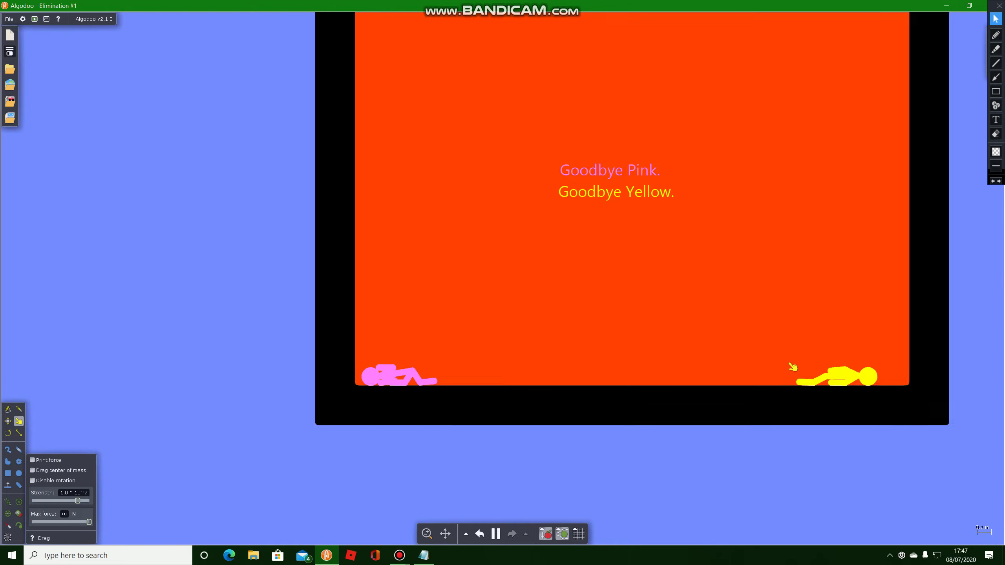
pyautogui.scroll(-3, 783, 362)
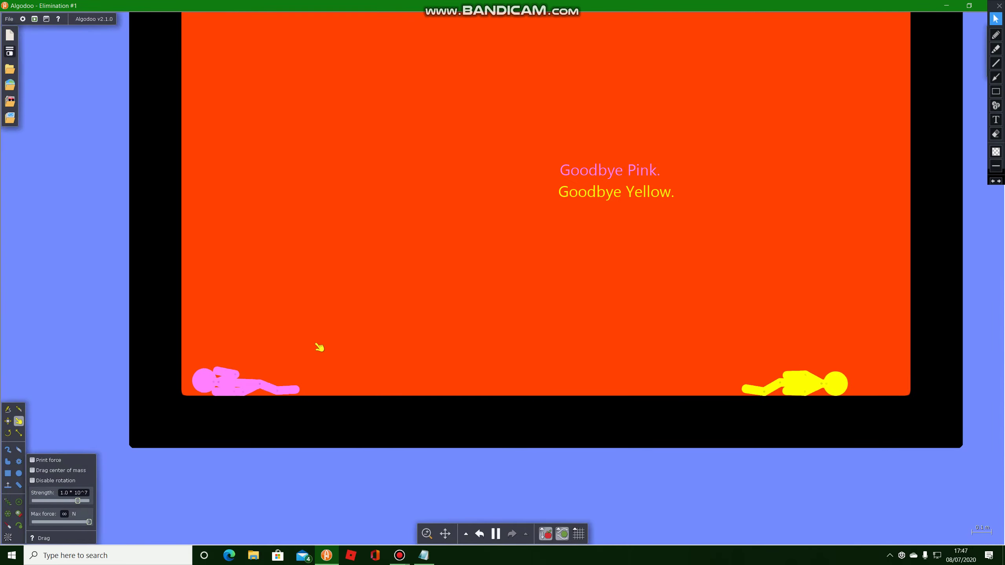
pyautogui.press('space')
pyautogui.scroll(1, 238, 372)
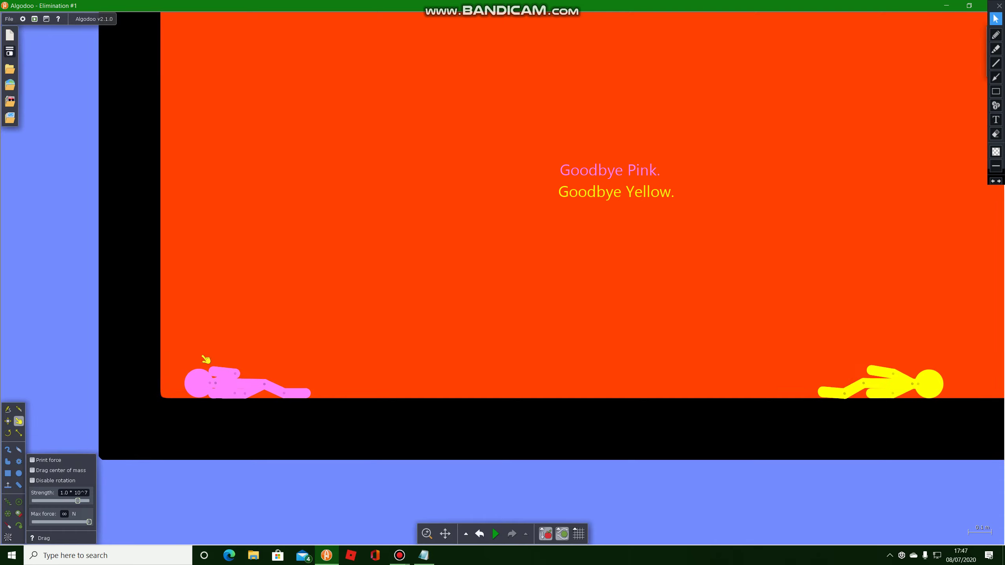
pyautogui.press('space')
pyautogui.moveTo(211, 398)
pyautogui.mouseDown()
pyautogui.moveTo(246, 352)
pyautogui.moveTo(405, 260)
pyautogui.moveTo(525, 176)
pyautogui.mouseUp()
# Step: Glue the pink stickman's head to the background beside 'Goodbye Pink.'
pyautogui.press('space')
pyautogui.rightClick(527, 159)
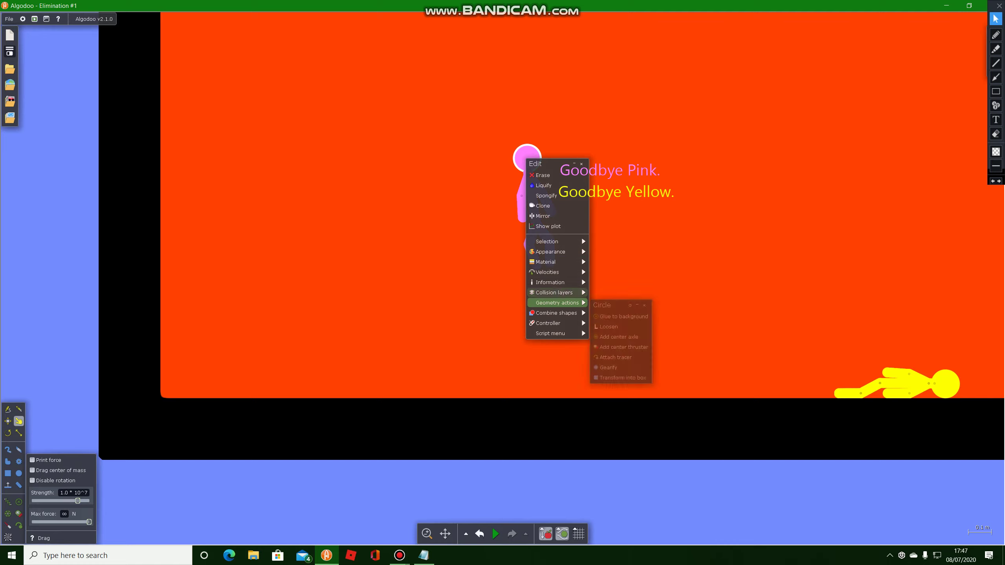
pyautogui.moveTo(556, 313)
pyautogui.moveTo(581, 303)
pyautogui.click(640, 314)
pyautogui.press('space')
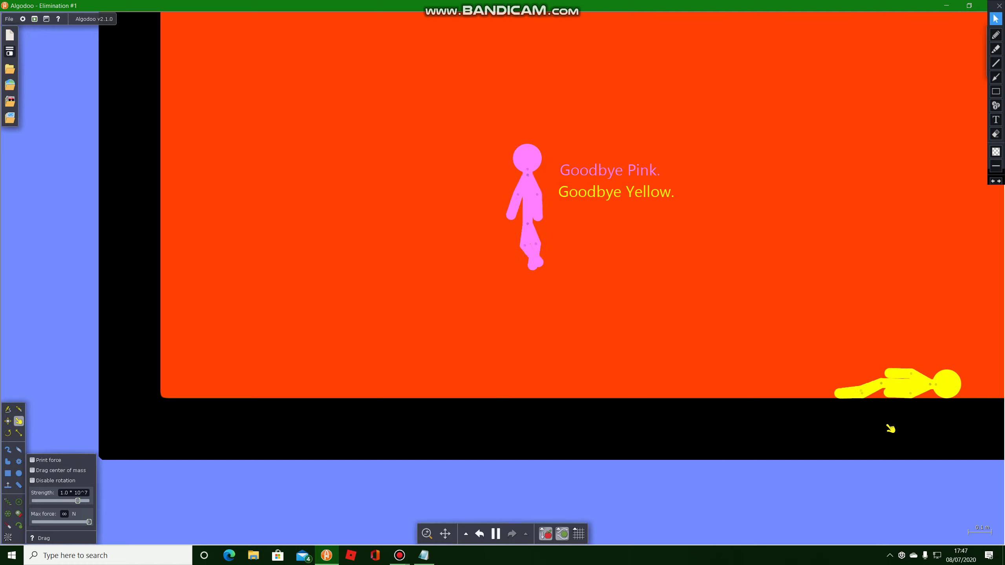
# Step: Lift the yellow stickman beside 'Goodbye Yellow.' and glue its head to the background
pyautogui.moveTo(947, 396)
pyautogui.mouseDown()
pyautogui.moveTo(916, 341)
pyautogui.moveTo(825, 329)
pyautogui.moveTo(711, 202)
pyautogui.mouseUp()
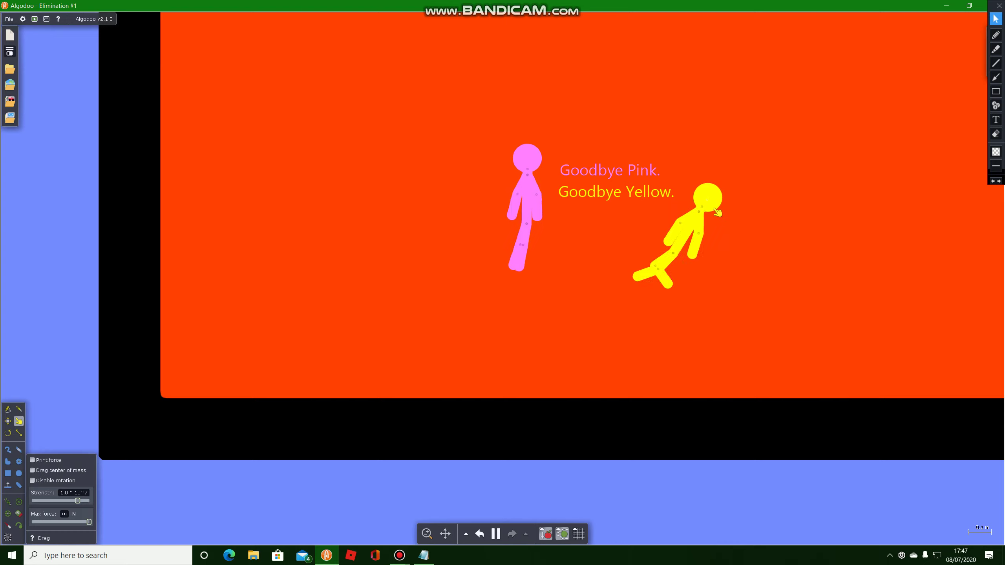
pyautogui.press('space')
pyautogui.rightClick(711, 203)
pyautogui.moveTo(738, 344)
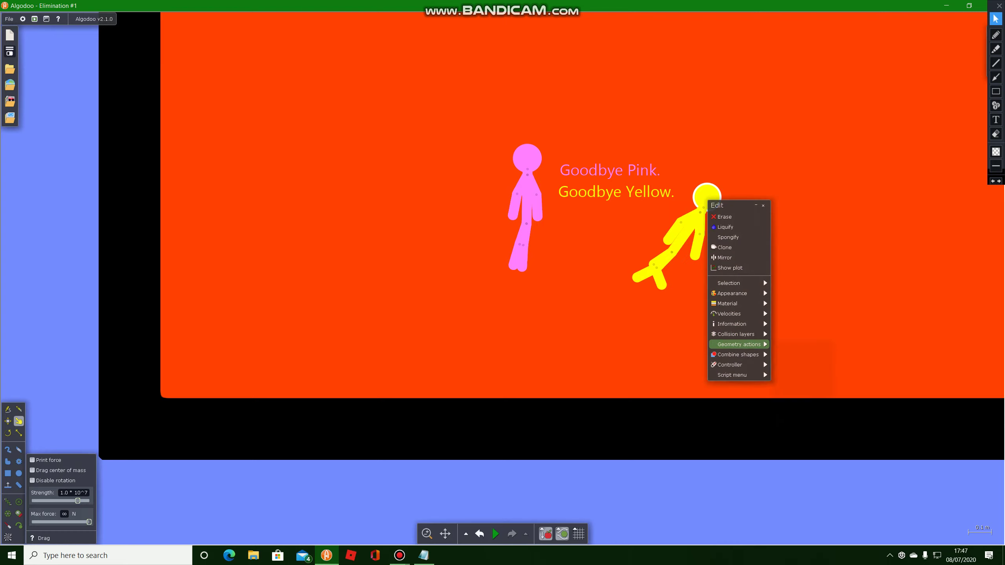
pyautogui.click(805, 358)
pyautogui.press('space')
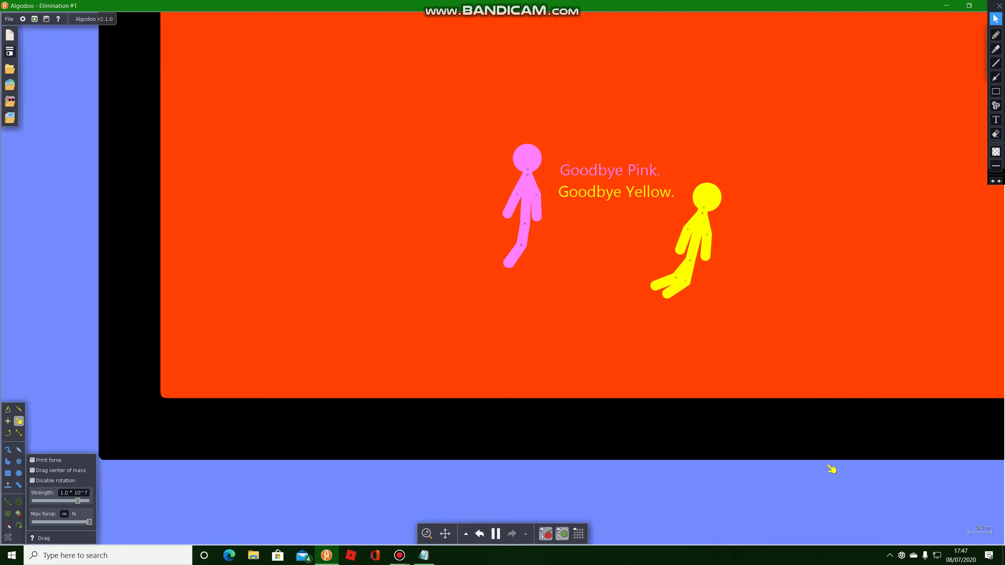